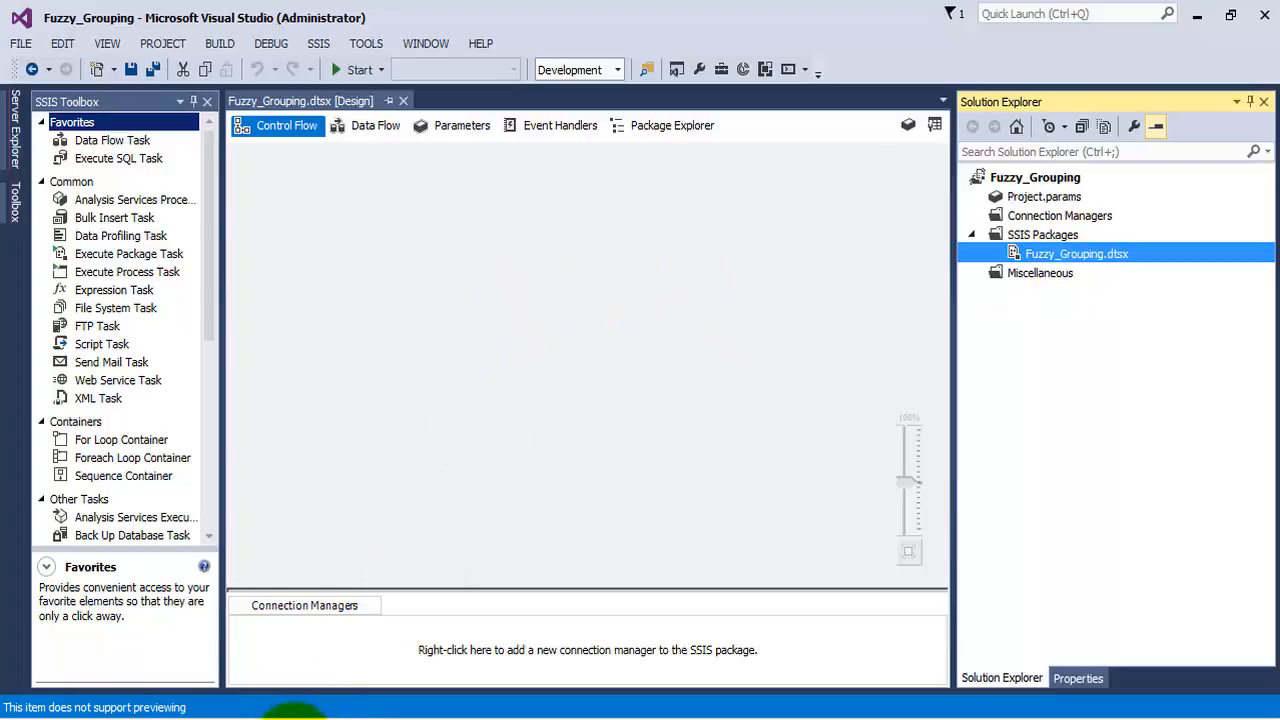
# Step: Switch to SQL Server Management Studio and retrieve the top 1000 rows of dbo.Similar_Cities, enlarging the results area
pyautogui.click(295, 716)
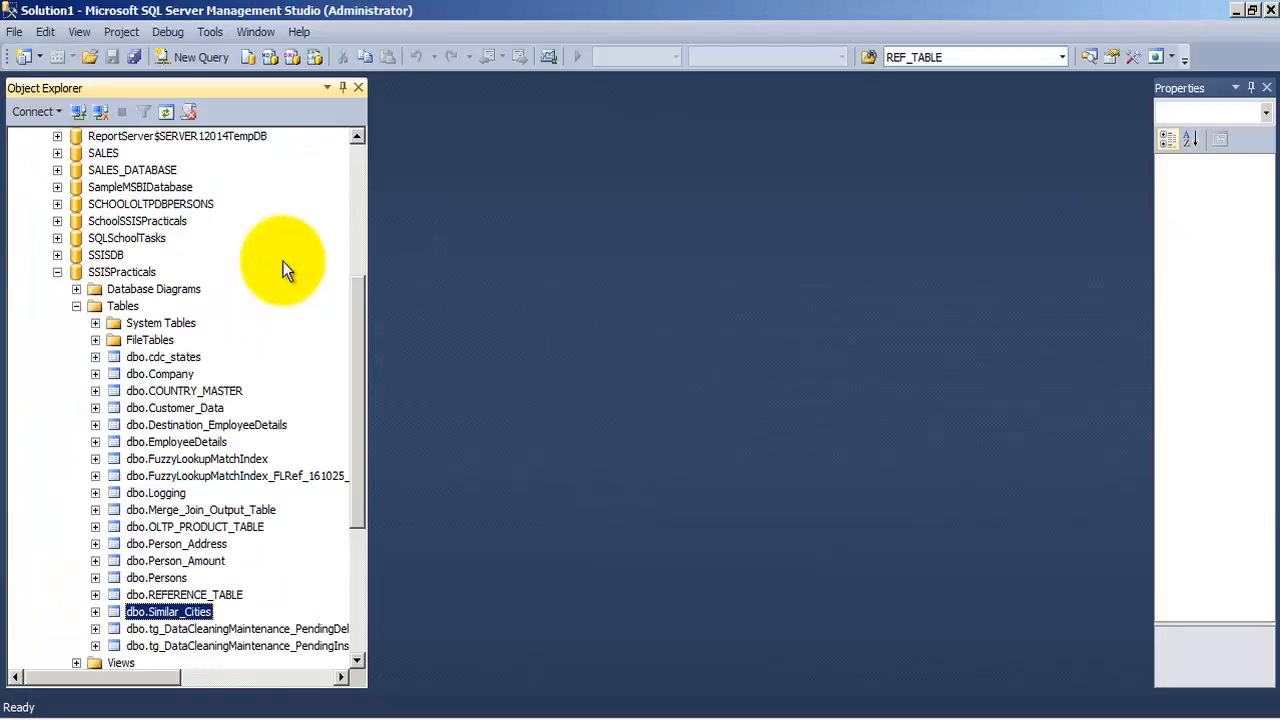
pyautogui.rightClick(201, 614)
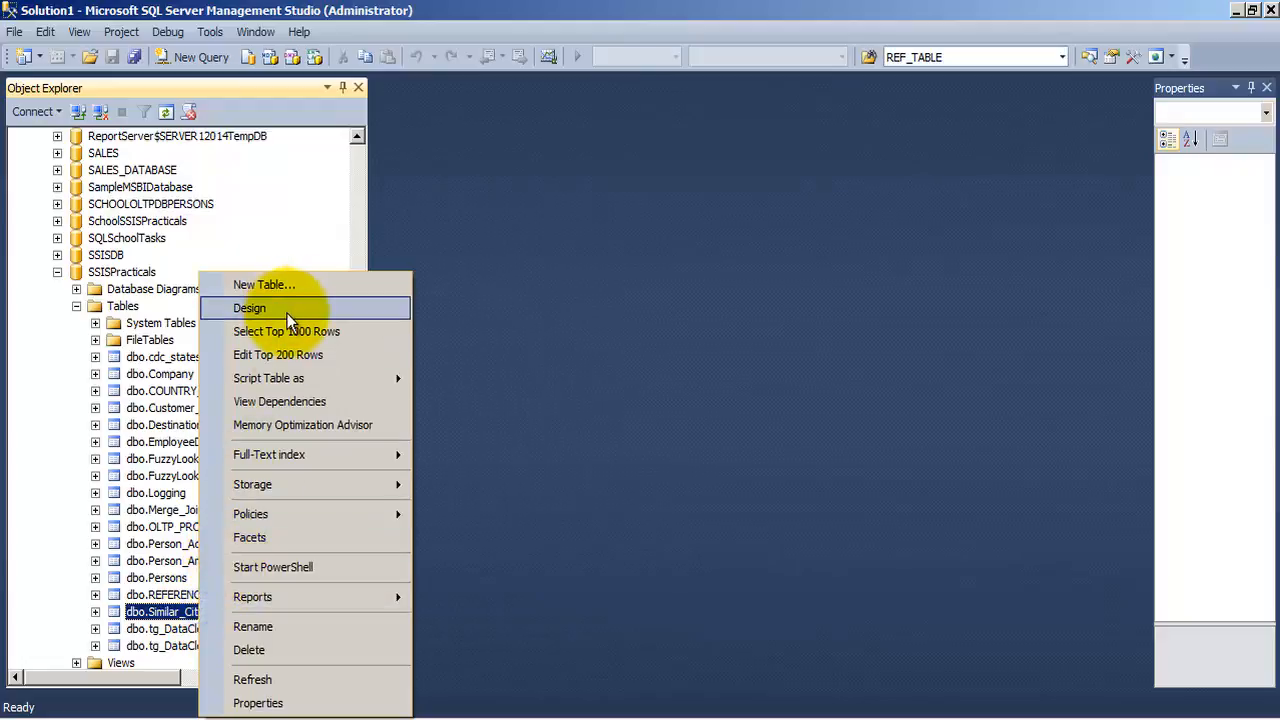
pyautogui.click(175, 609)
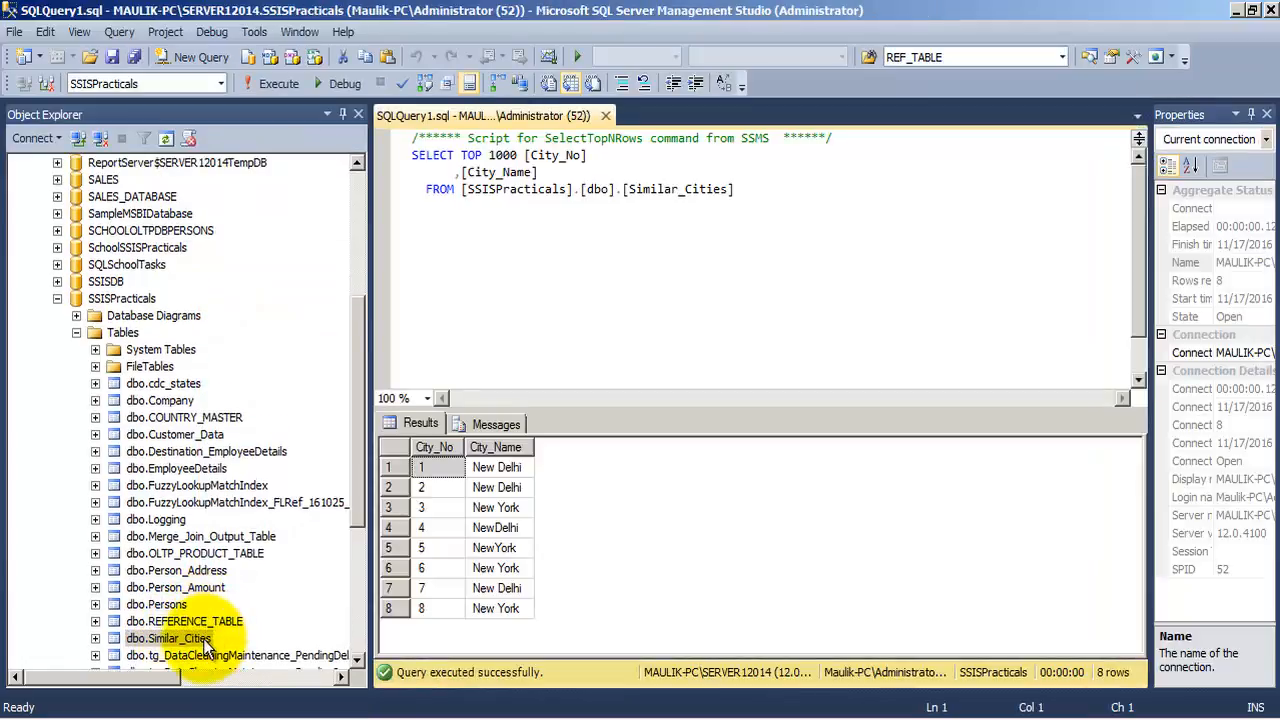
pyautogui.moveTo(783, 408); pyautogui.dragTo(803, 263)
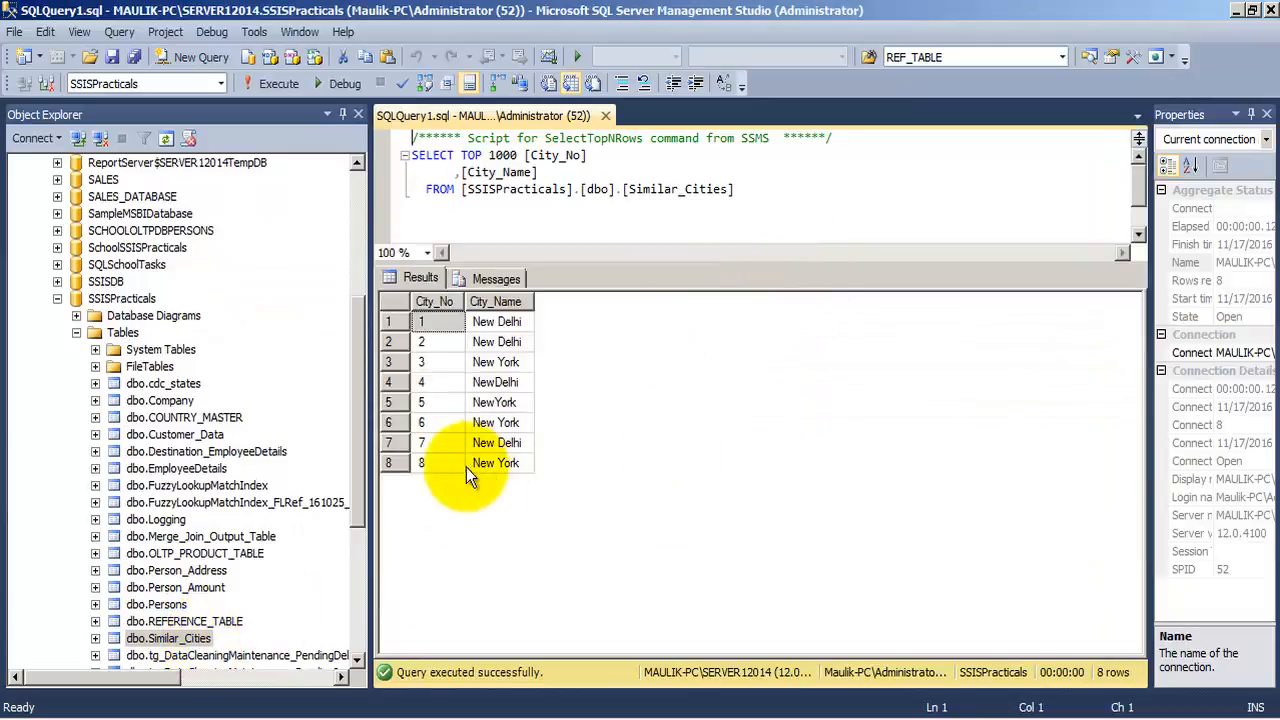
# Step: Examine the City_No and City_Name columns in the query results, comparing how the same city is spelled across rows
pyautogui.click(443, 301)
pyautogui.click(506, 302)
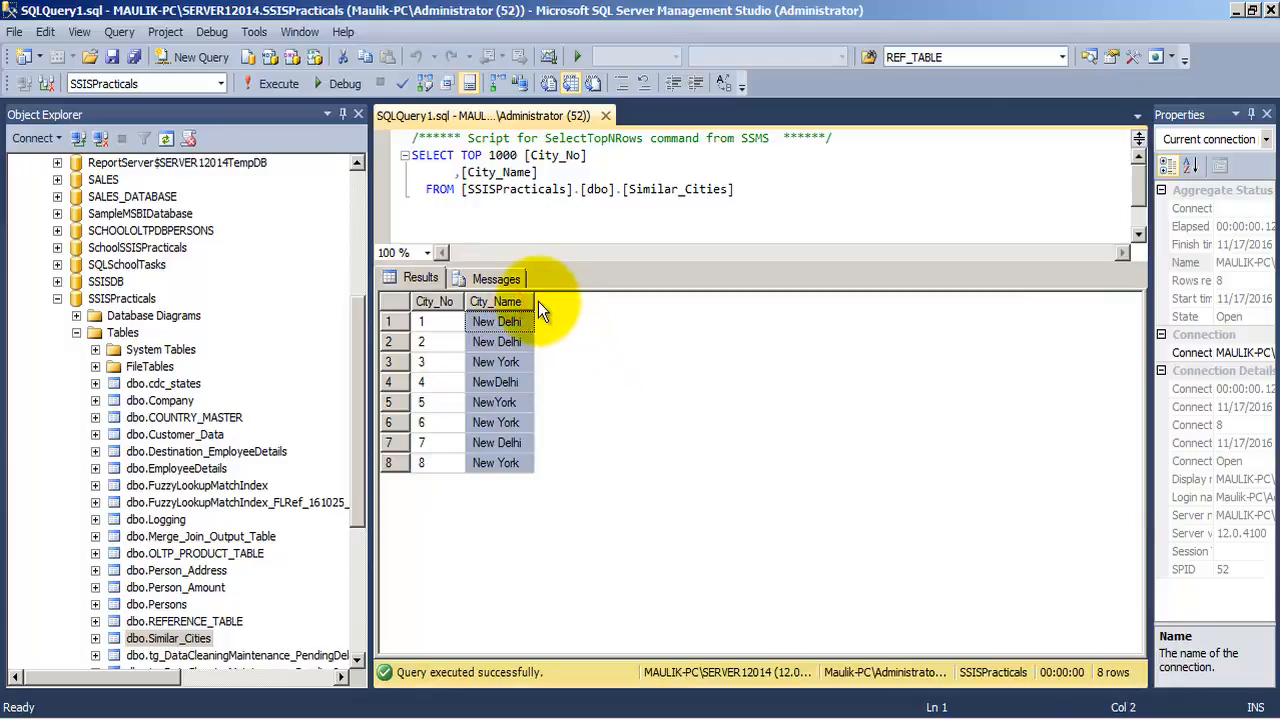
pyautogui.moveTo(537, 301); pyautogui.dragTo(566, 301)
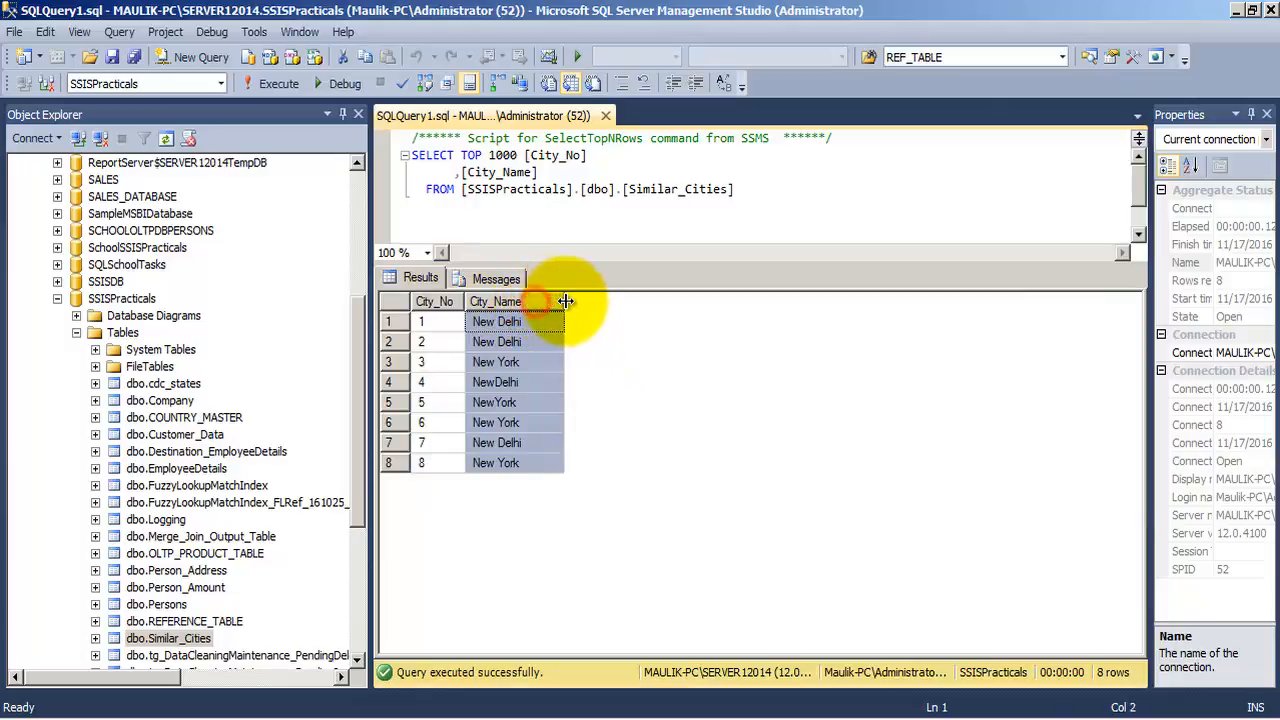
pyautogui.click(489, 364)
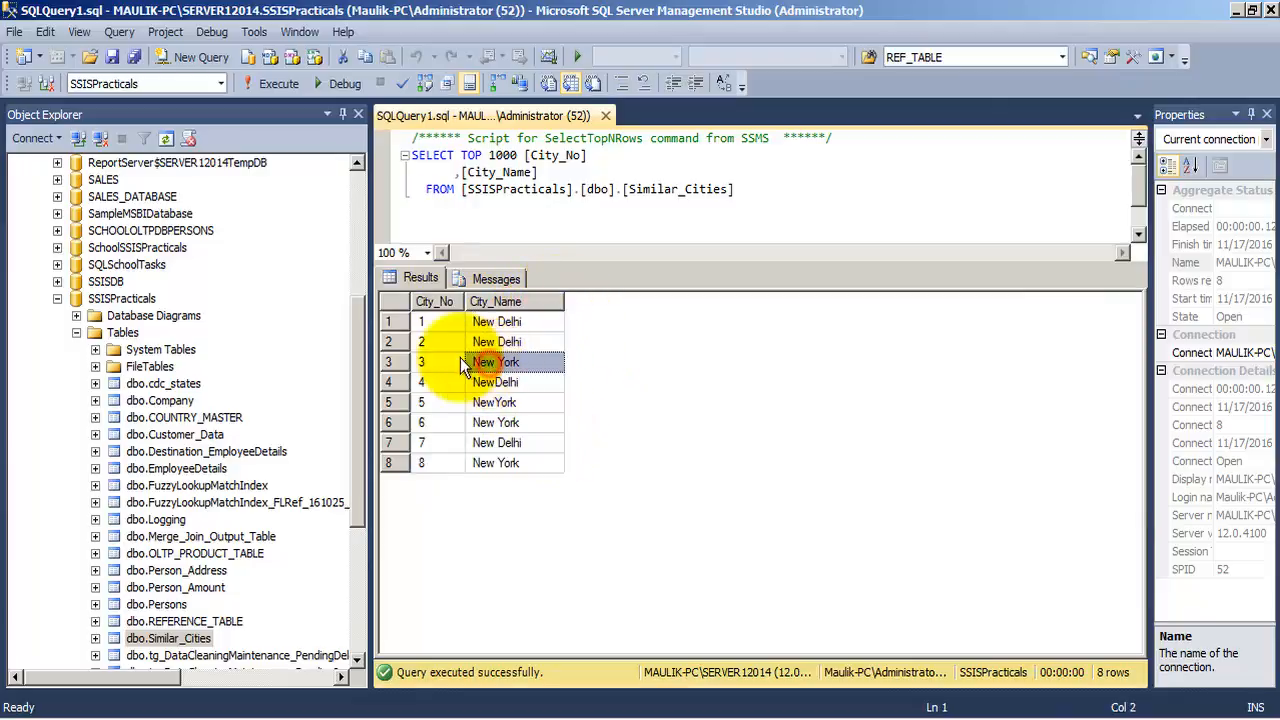
pyautogui.click(538, 323)
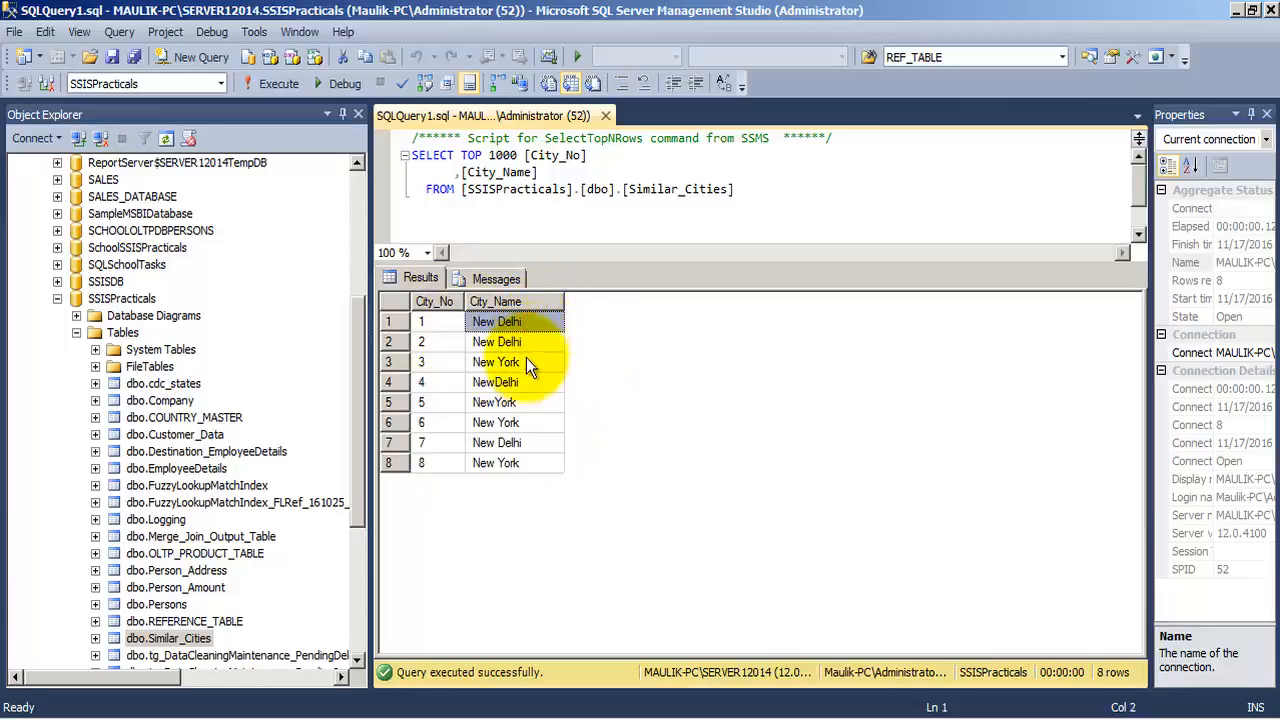
pyautogui.click(528, 342)
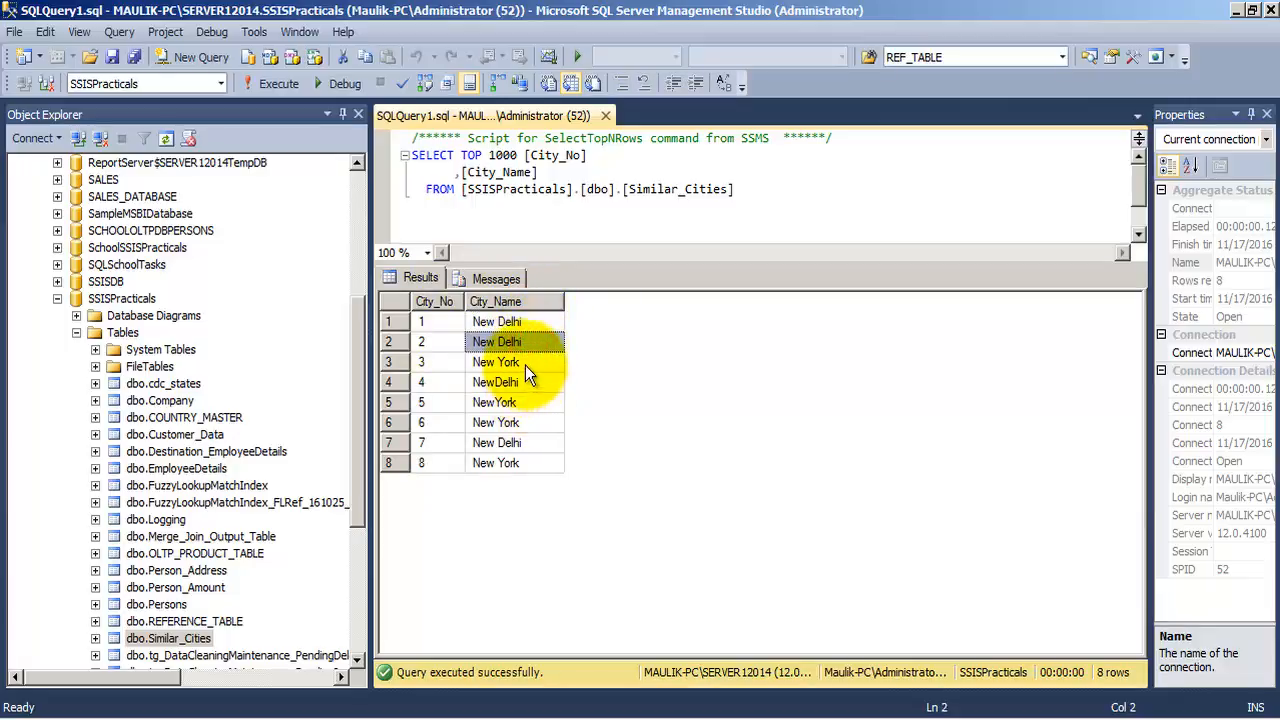
pyautogui.click(525, 363)
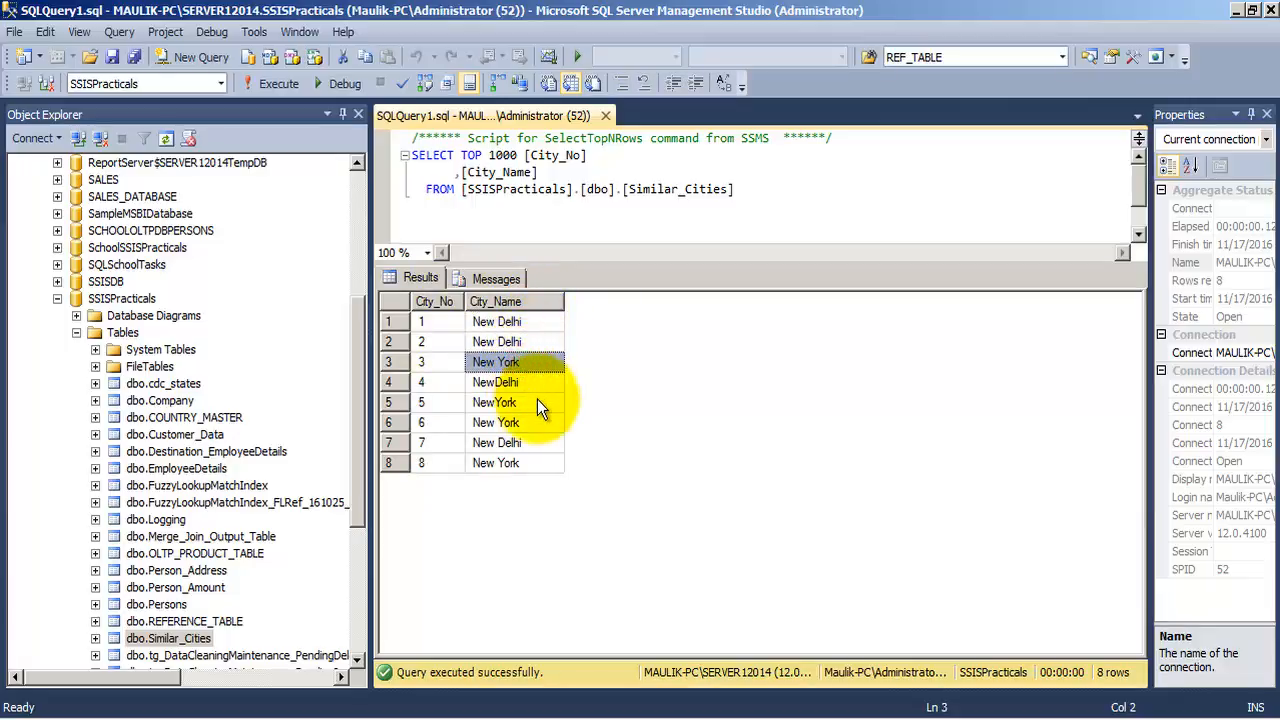
pyautogui.click(533, 321)
pyautogui.click(536, 340)
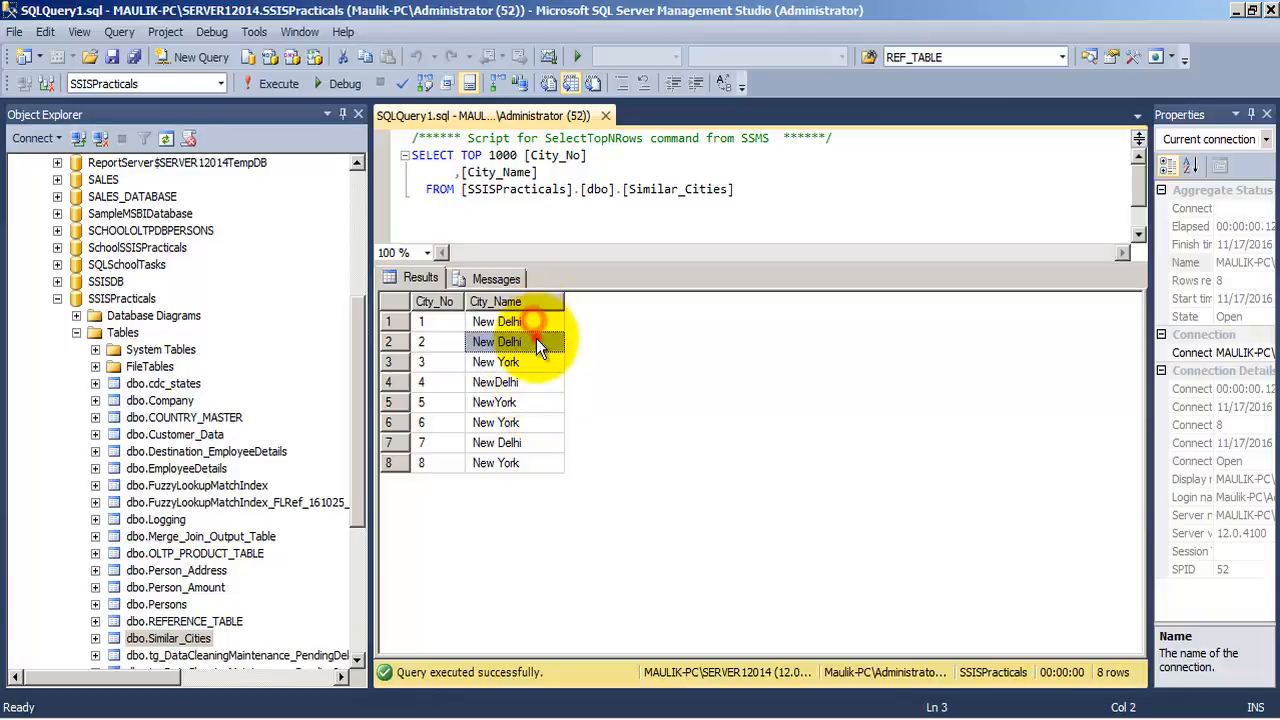
pyautogui.click(527, 446)
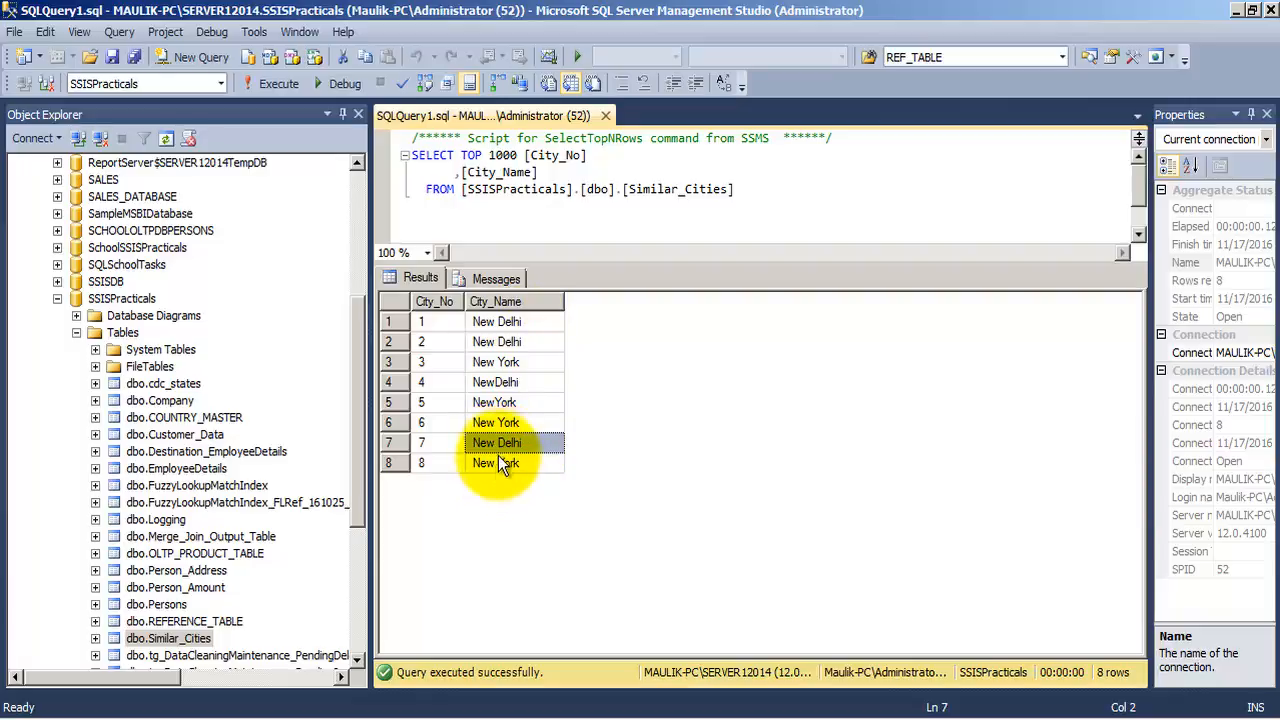
pyautogui.click(479, 384)
pyautogui.click(402, 383)
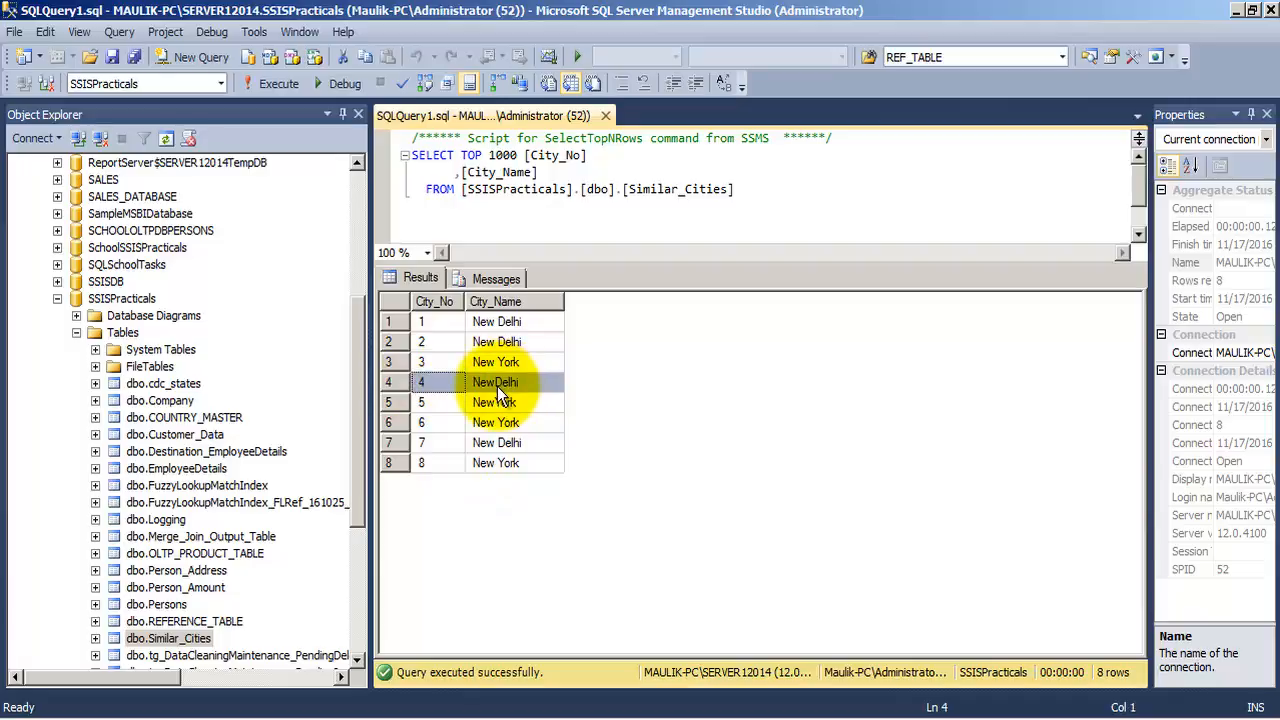
pyautogui.click(515, 361)
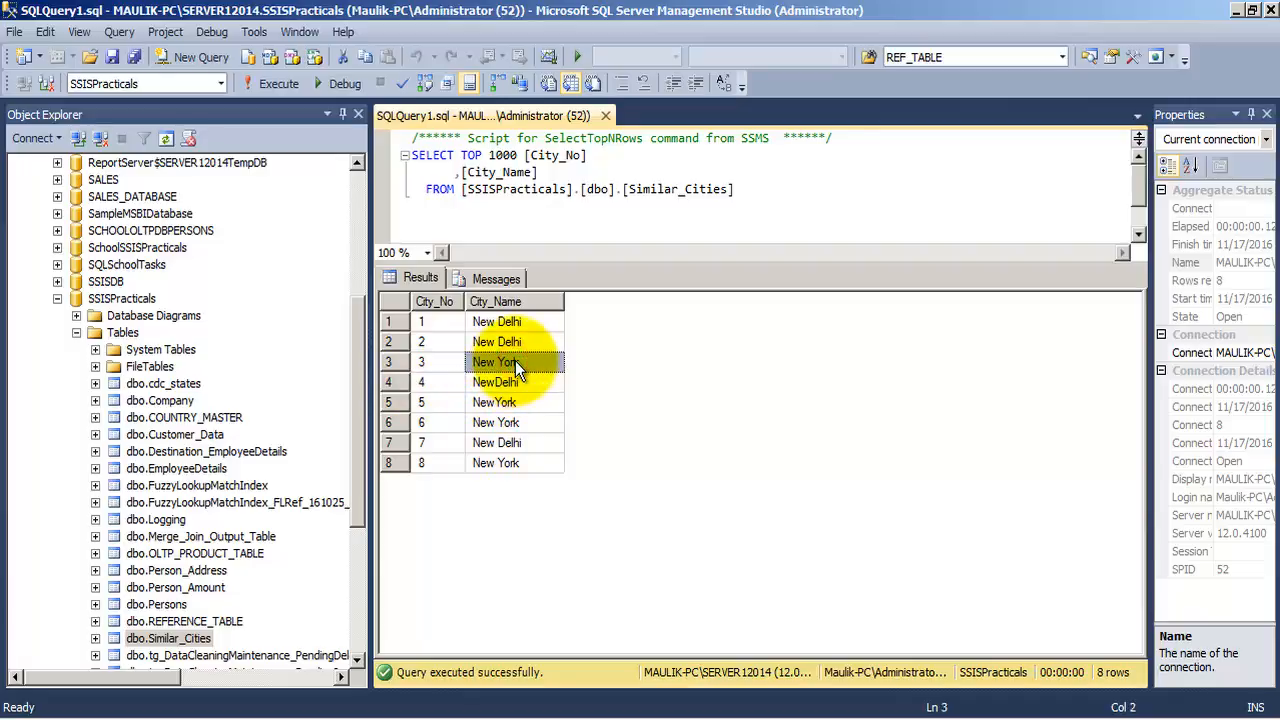
pyautogui.click(497, 467)
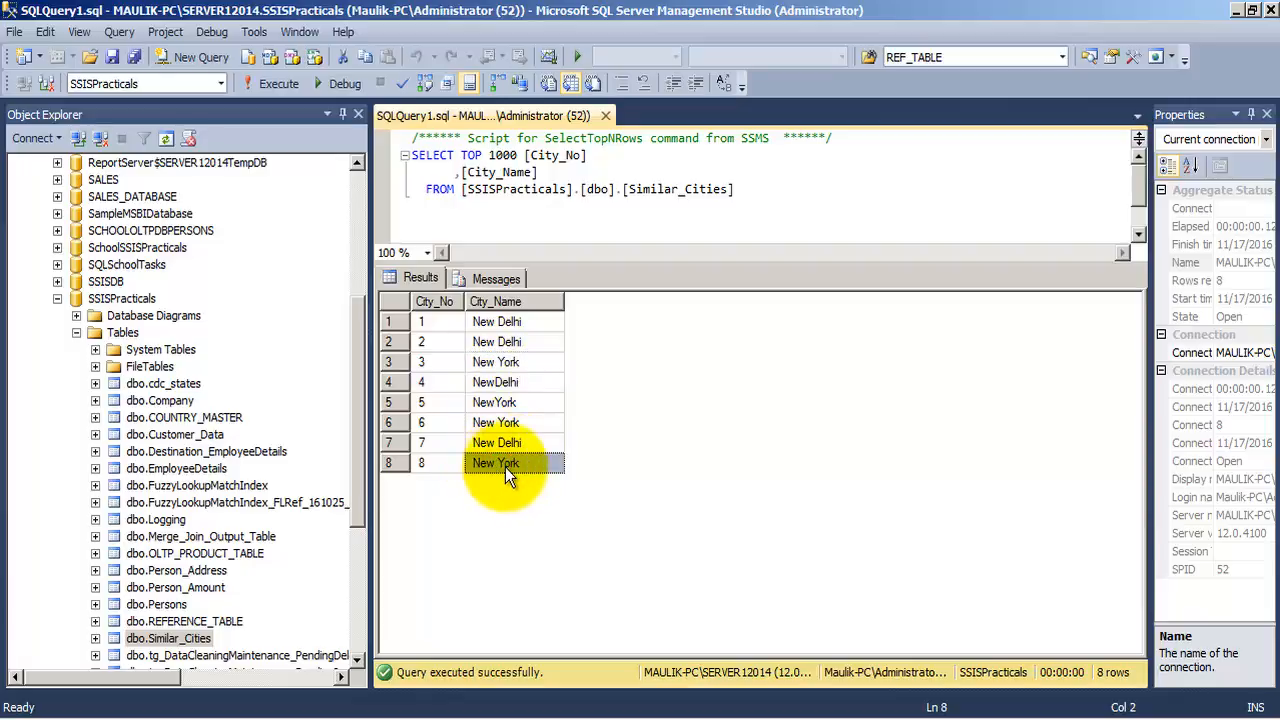
pyautogui.click(505, 403)
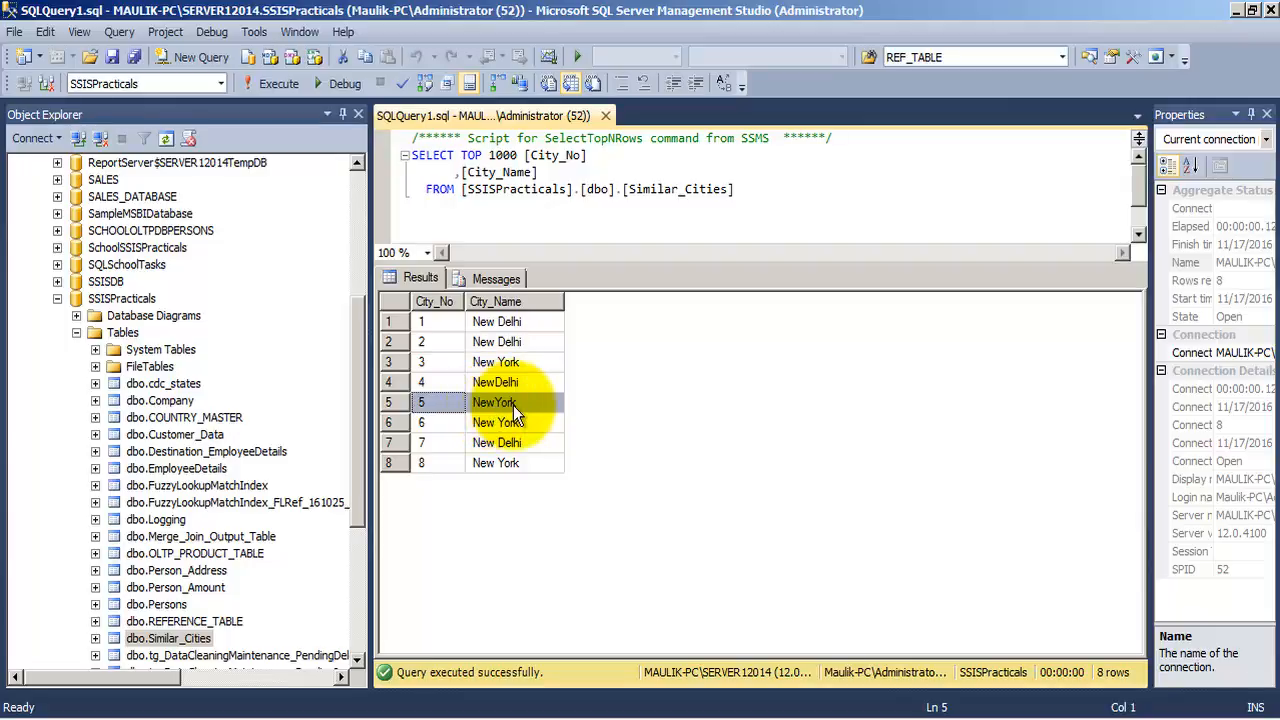
# Step: Switch to the Fuzzy_Grouping project in Visual Studio, add a Data Flow Task to the control flow and open it for editing
pyautogui.click(440, 705)
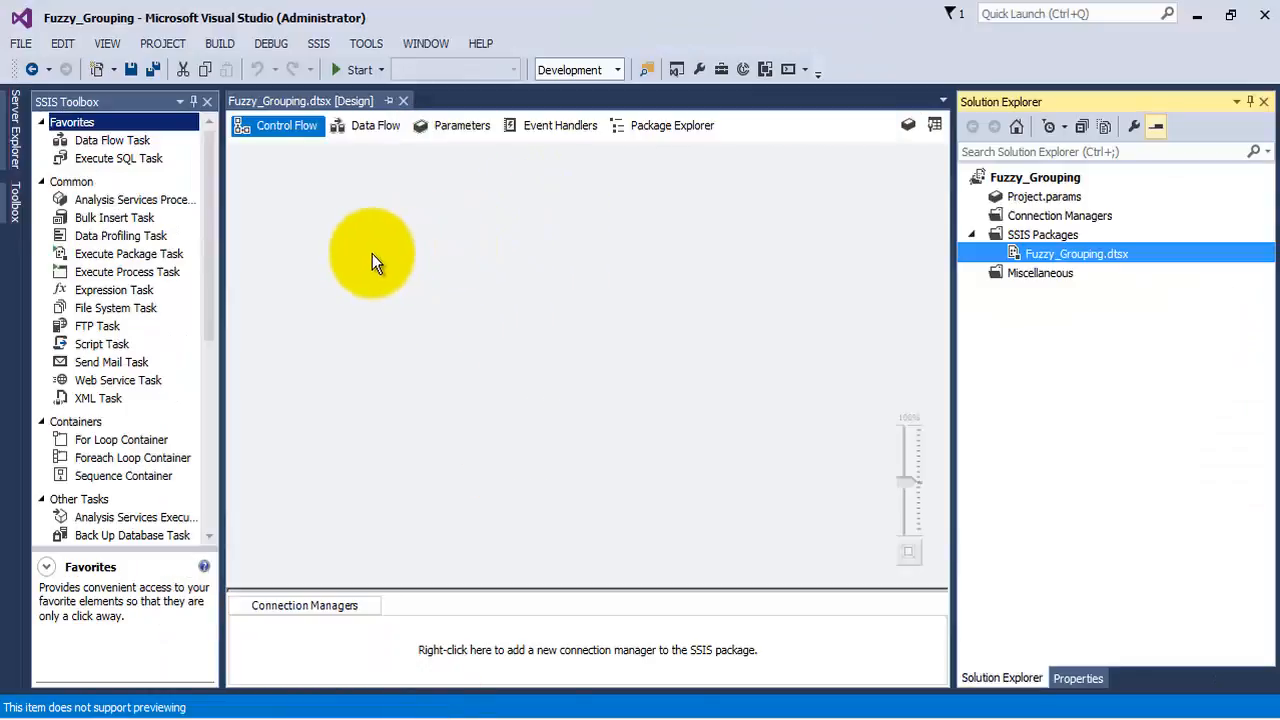
pyautogui.moveTo(112, 148); pyautogui.dragTo(356, 193)
pyautogui.rightClick(403, 216)
pyautogui.click(424, 228)
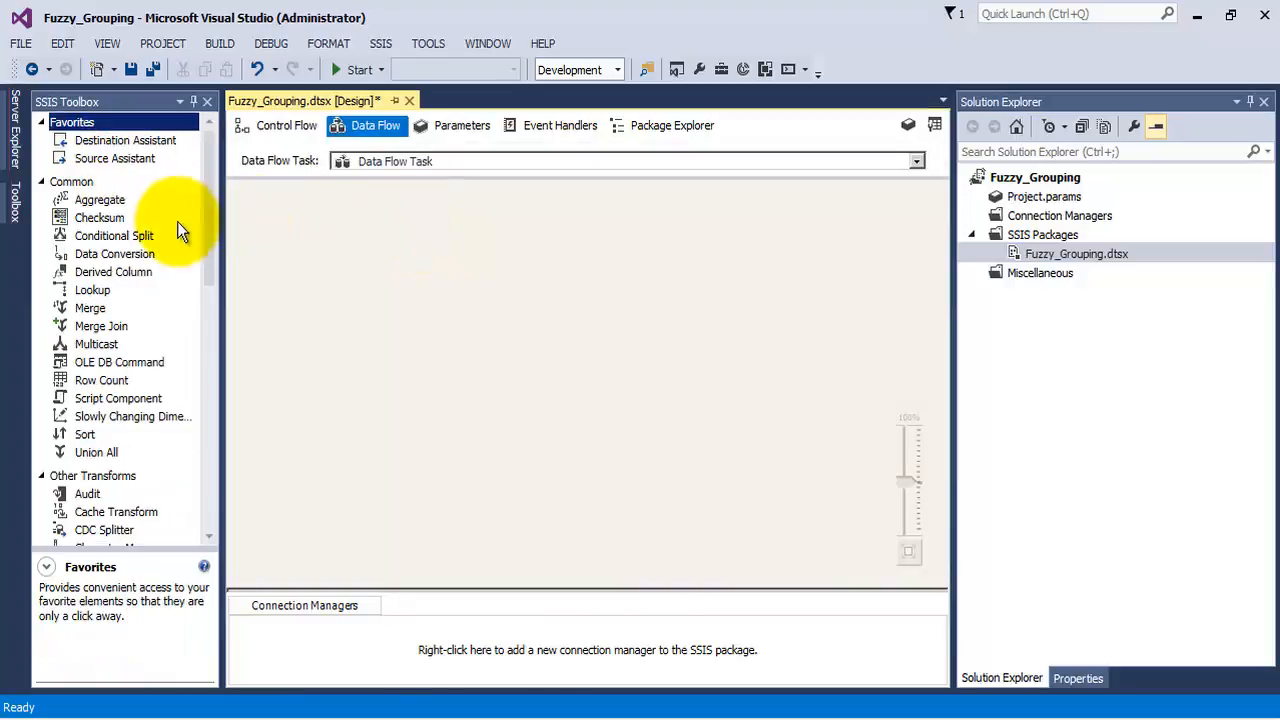
# Step: Add an OLE DB Source to the data flow and open its editor
pyautogui.moveTo(211, 212); pyautogui.dragTo(214, 408)
pyautogui.moveTo(128, 366); pyautogui.dragTo(507, 224)
pyautogui.rightClick(507, 225)
pyautogui.click(541, 236)
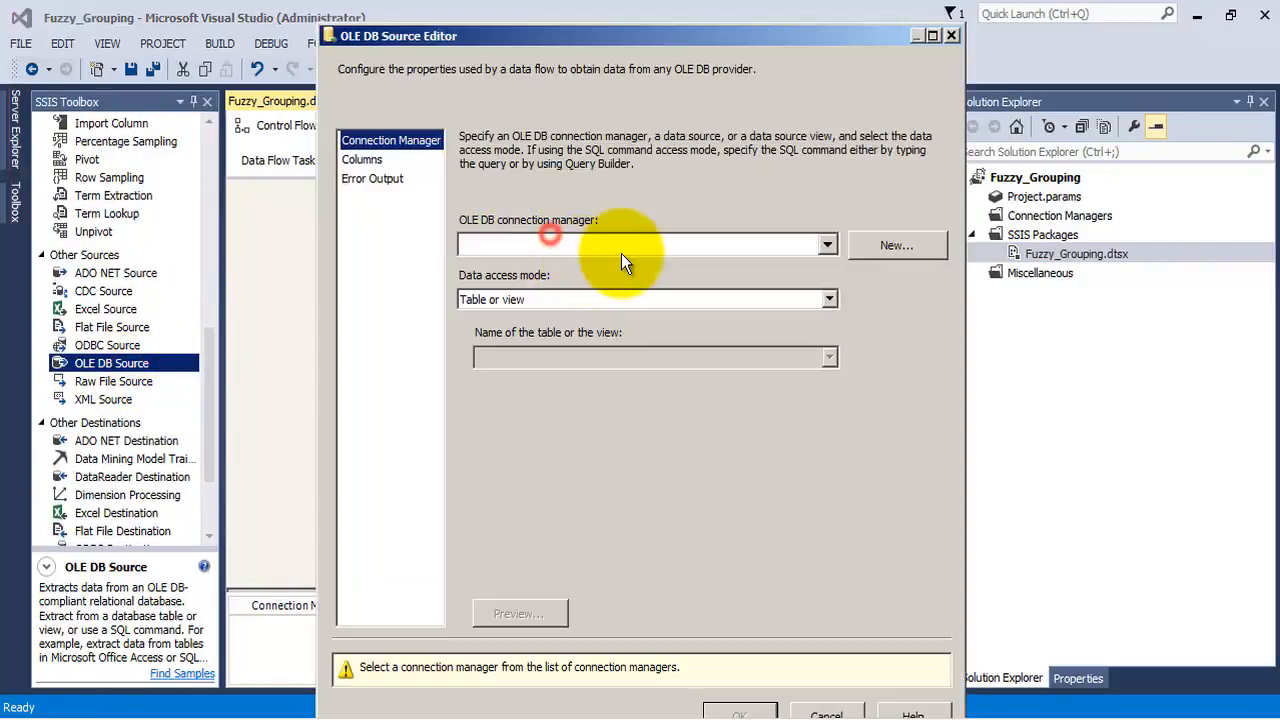
# Step: Create a connection manager for the OLE DB Source from the existing SSISPracticals1 data connection
pyautogui.click(833, 247)
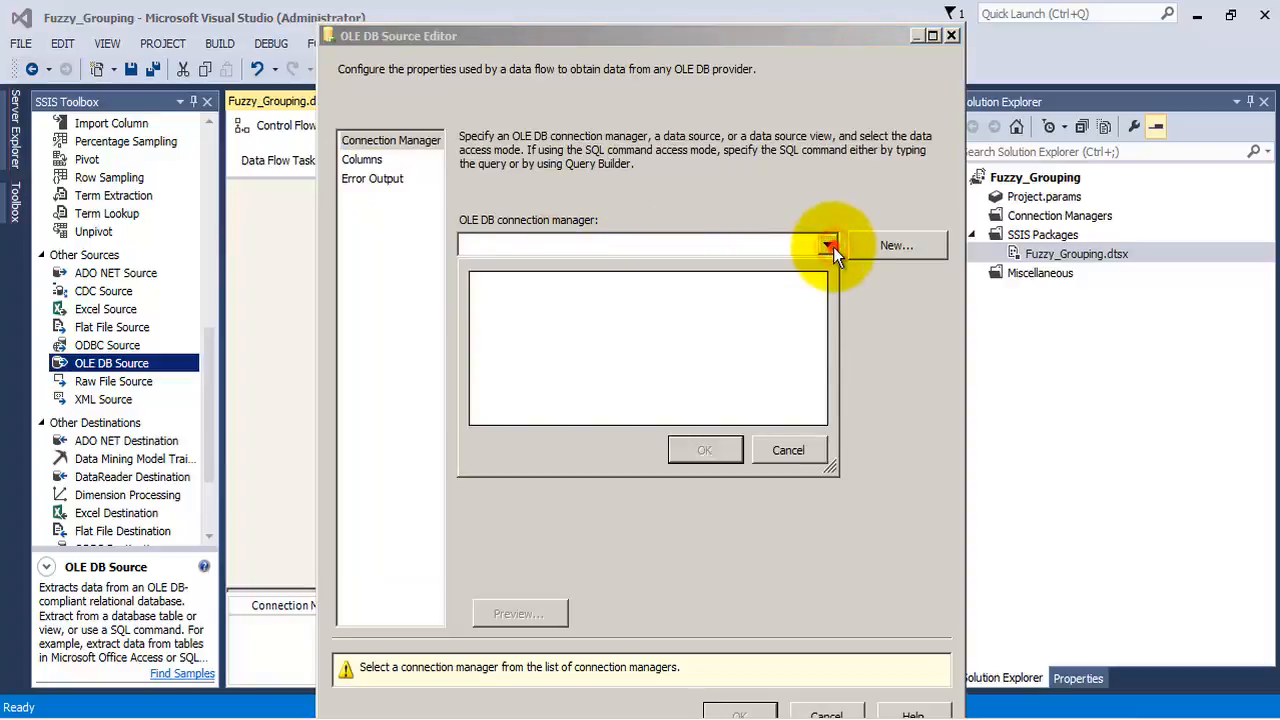
pyautogui.click(806, 443)
pyautogui.click(882, 256)
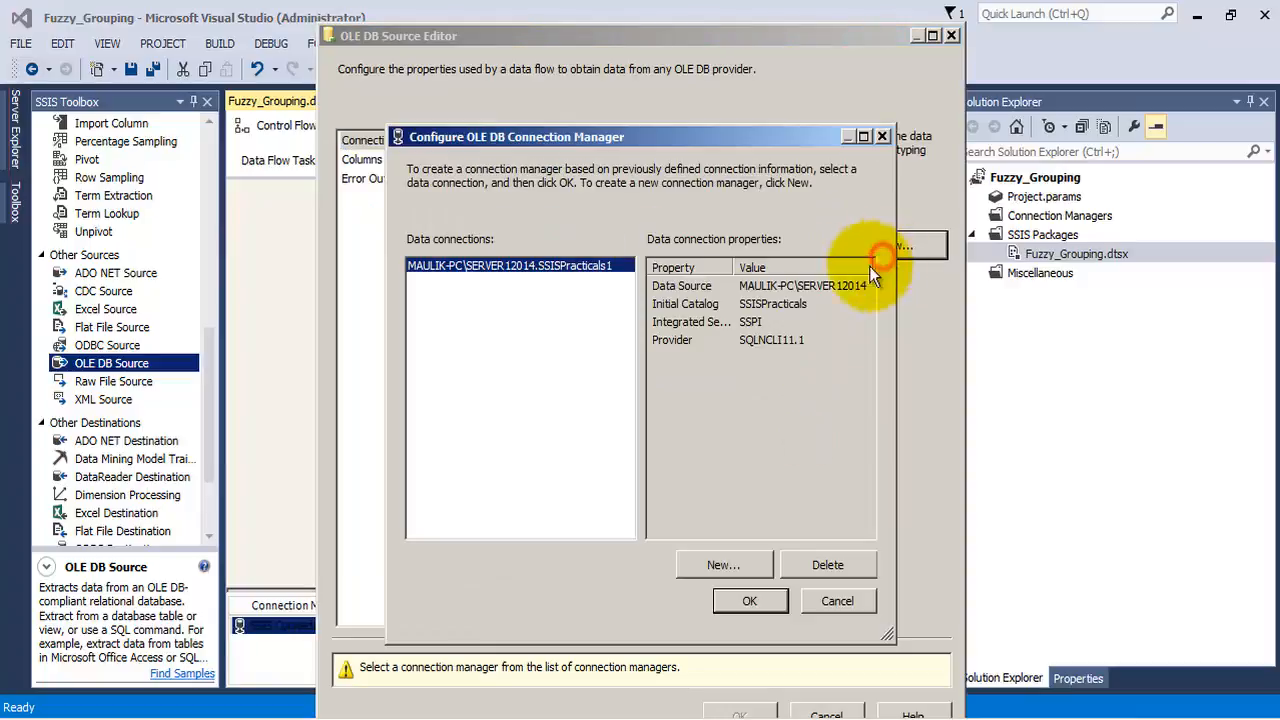
pyautogui.click(744, 600)
# Step: Set the source table to [dbo].[Similar_Cities] with its City_No and City_Name columns, confirm the source and save the package
pyautogui.click(768, 357)
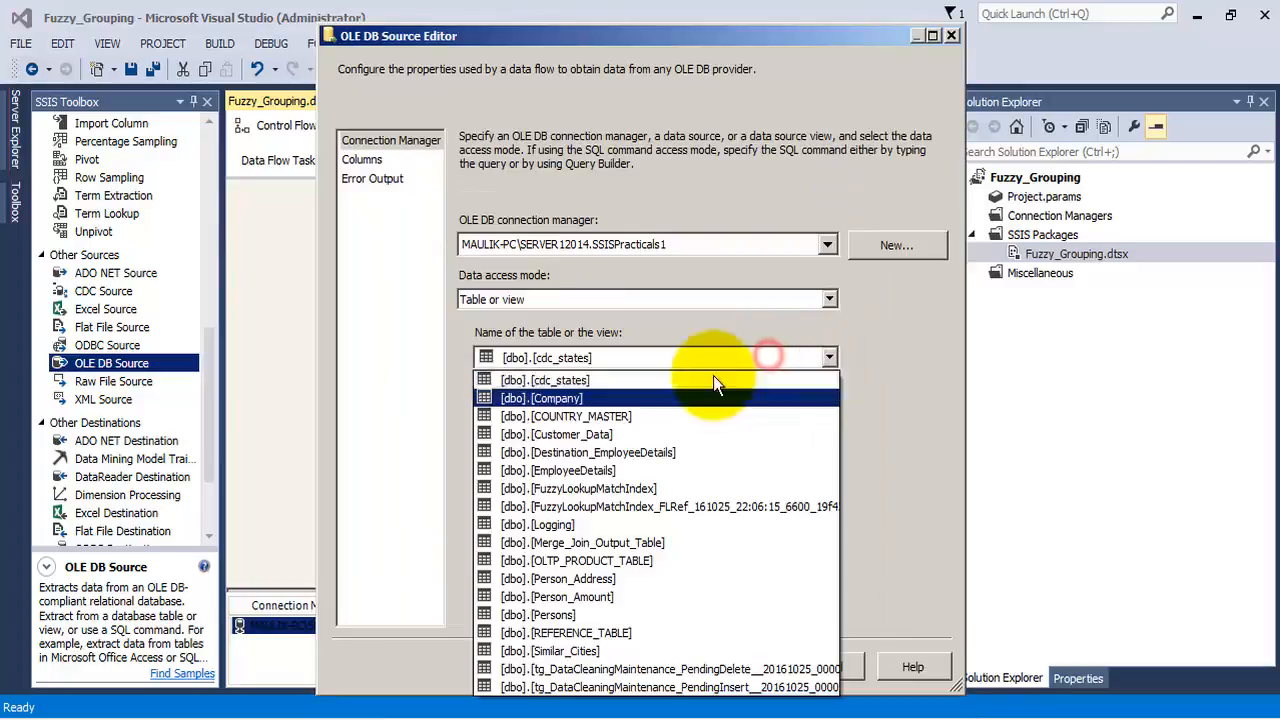
pyautogui.click(614, 655)
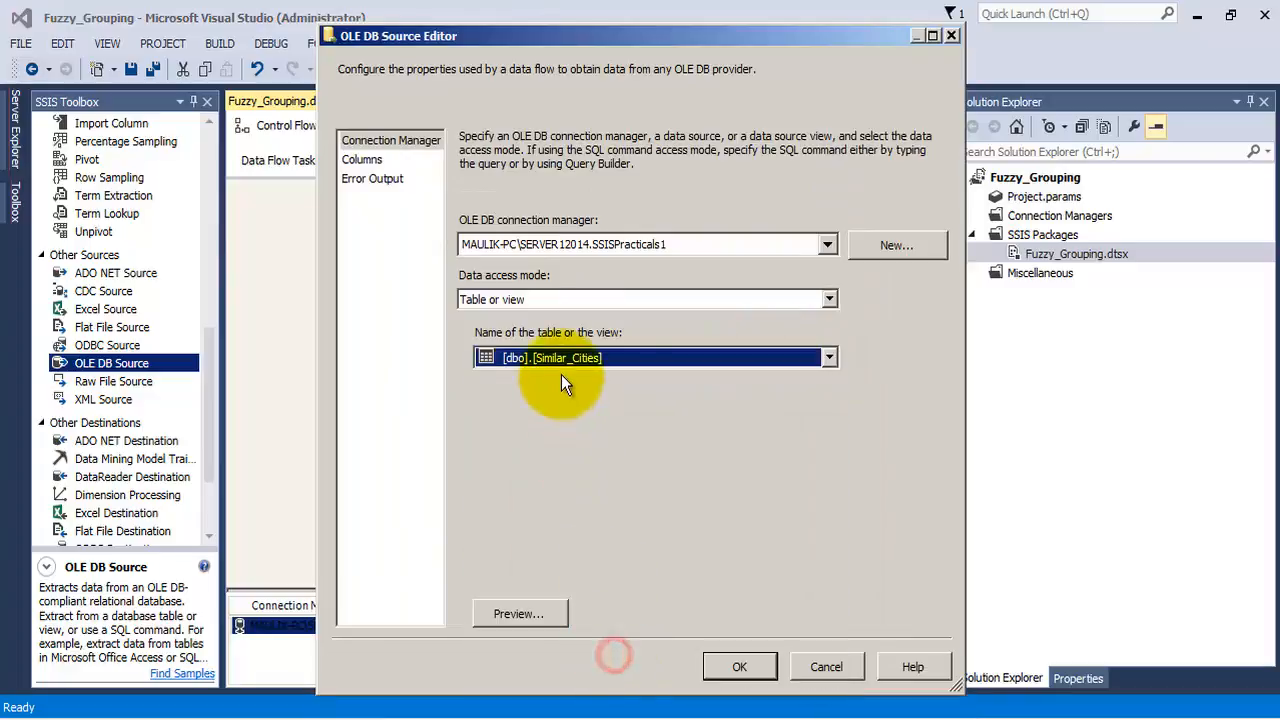
pyautogui.click(370, 162)
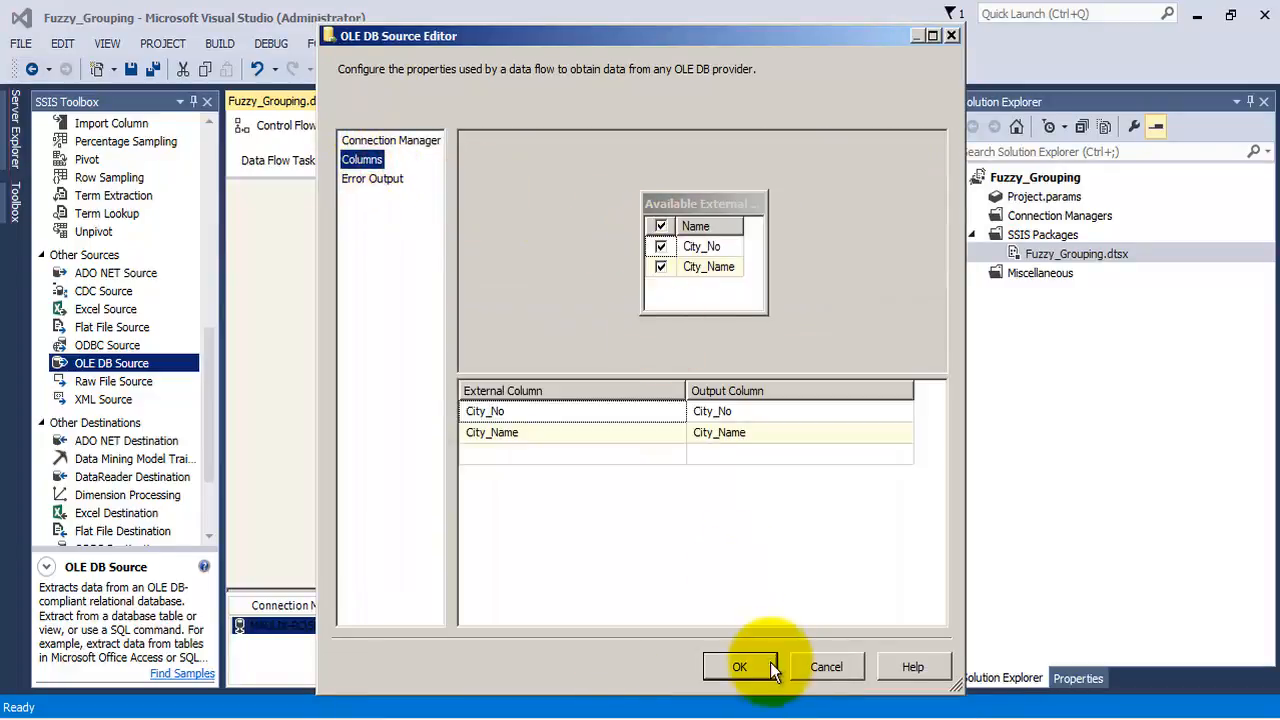
pyautogui.click(742, 667)
pyautogui.click(153, 69)
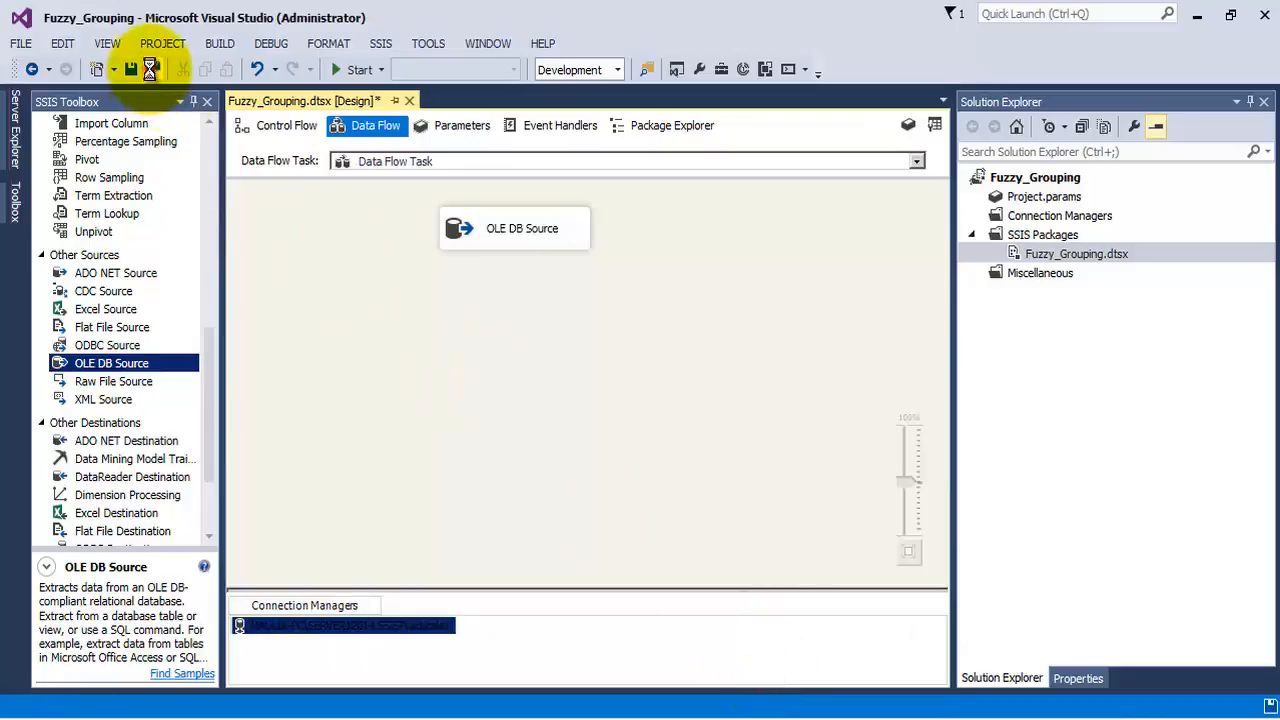
# Step: Add a Fuzzy Grouping transformation below the OLE DB Source and connect the source's output to it
pyautogui.moveTo(208, 364); pyautogui.dragTo(208, 292)
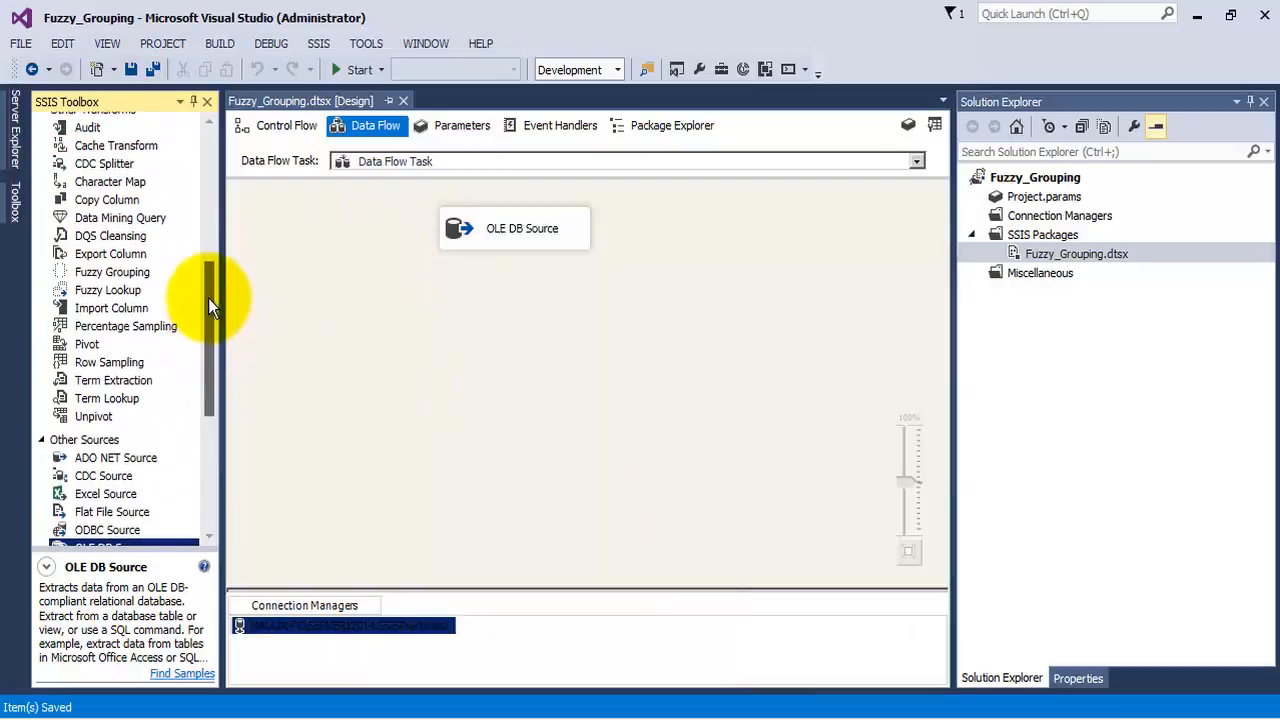
pyautogui.moveTo(126, 273); pyautogui.dragTo(494, 323)
pyautogui.click(514, 235)
pyautogui.moveTo(516, 254); pyautogui.dragTo(525, 322)
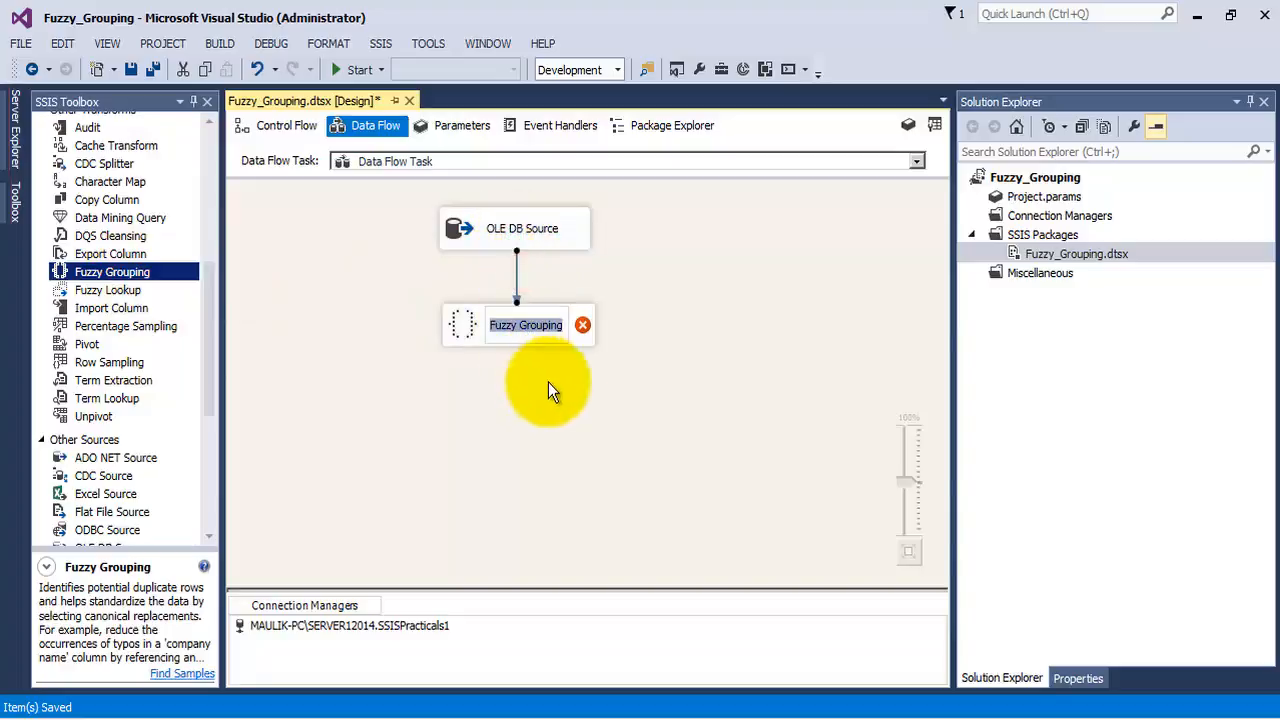
# Step: In the Fuzzy Grouping editor, choose City_Name as the grouping column with match type Fuzzy
pyautogui.doubleClick(570, 327)
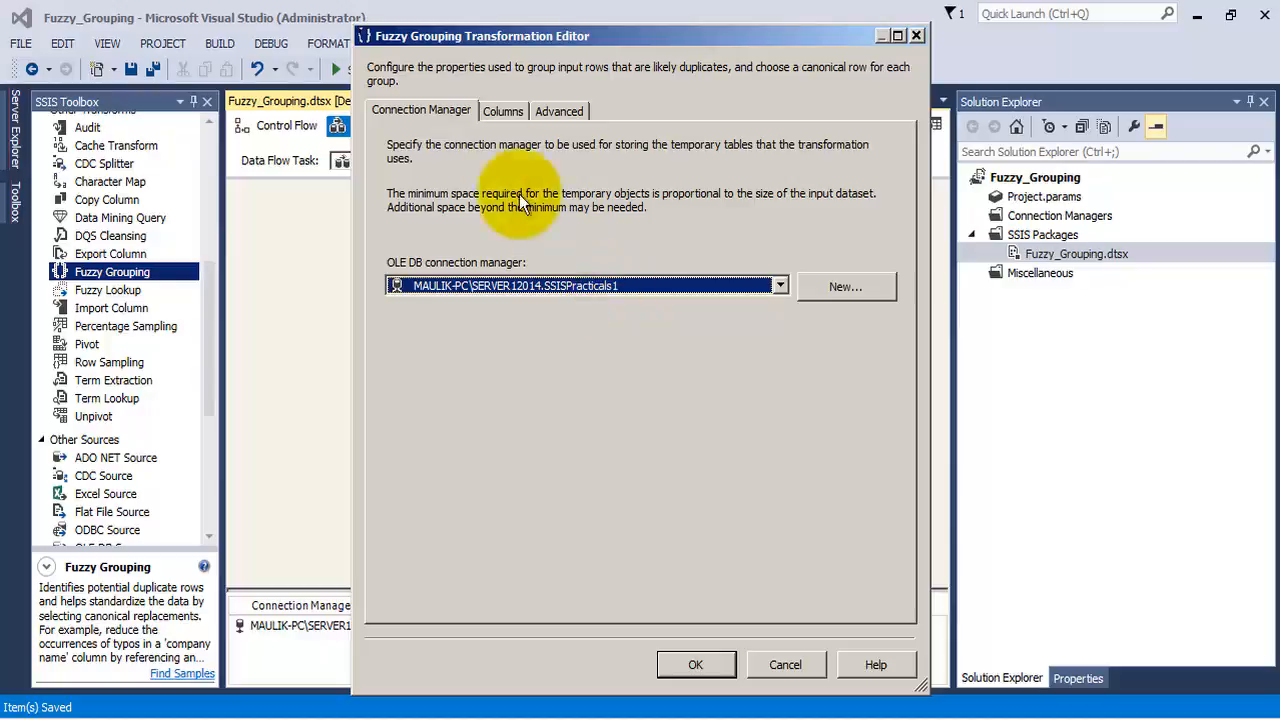
pyautogui.click(502, 111)
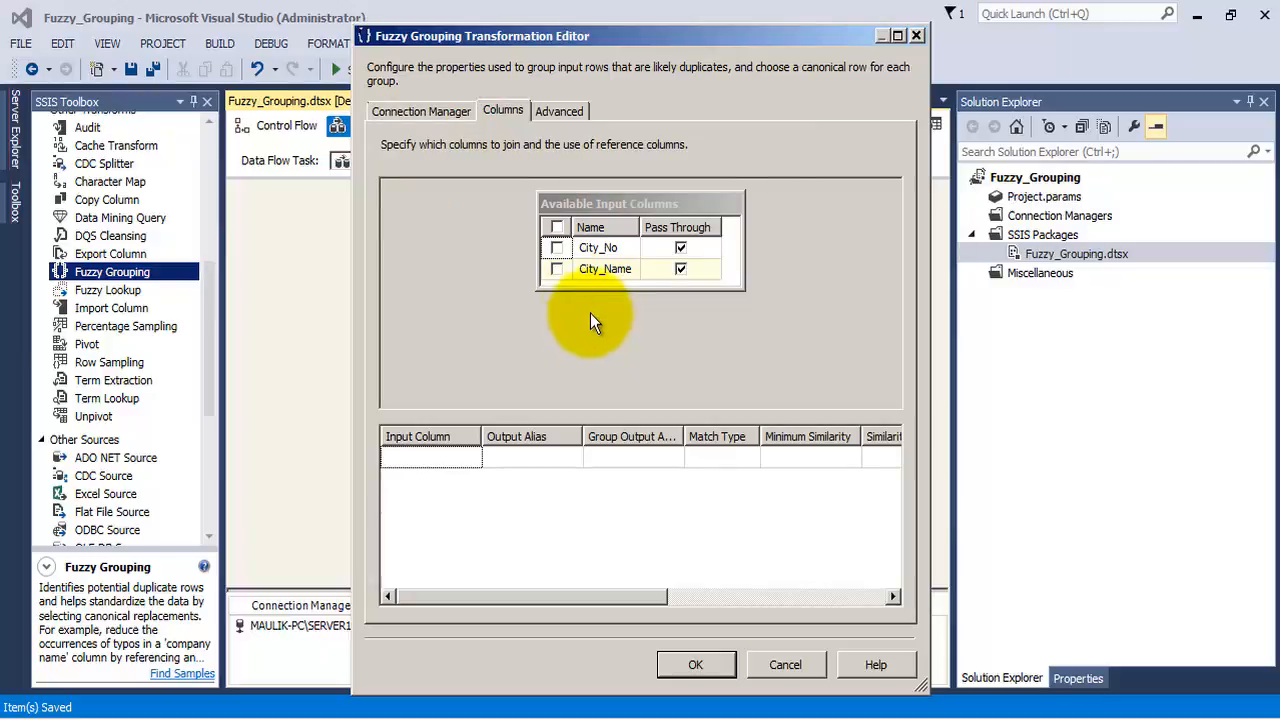
pyautogui.click(556, 269)
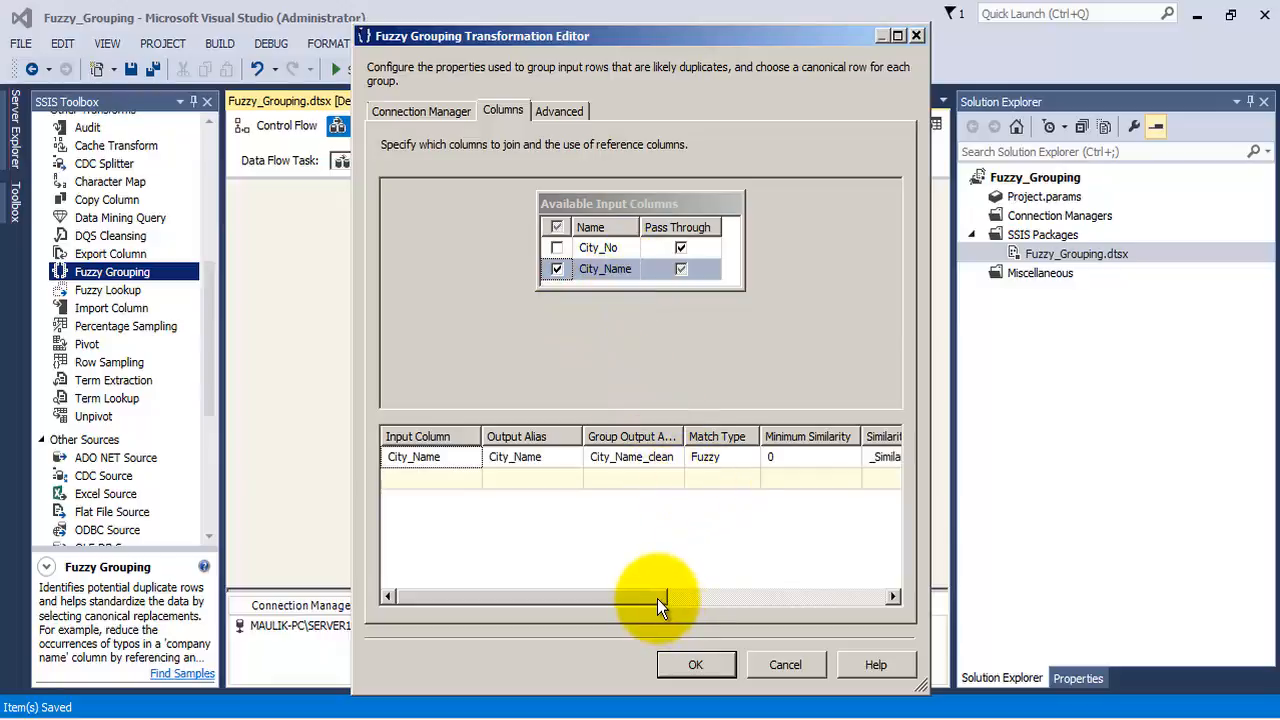
pyautogui.click(753, 457)
pyautogui.click(753, 457)
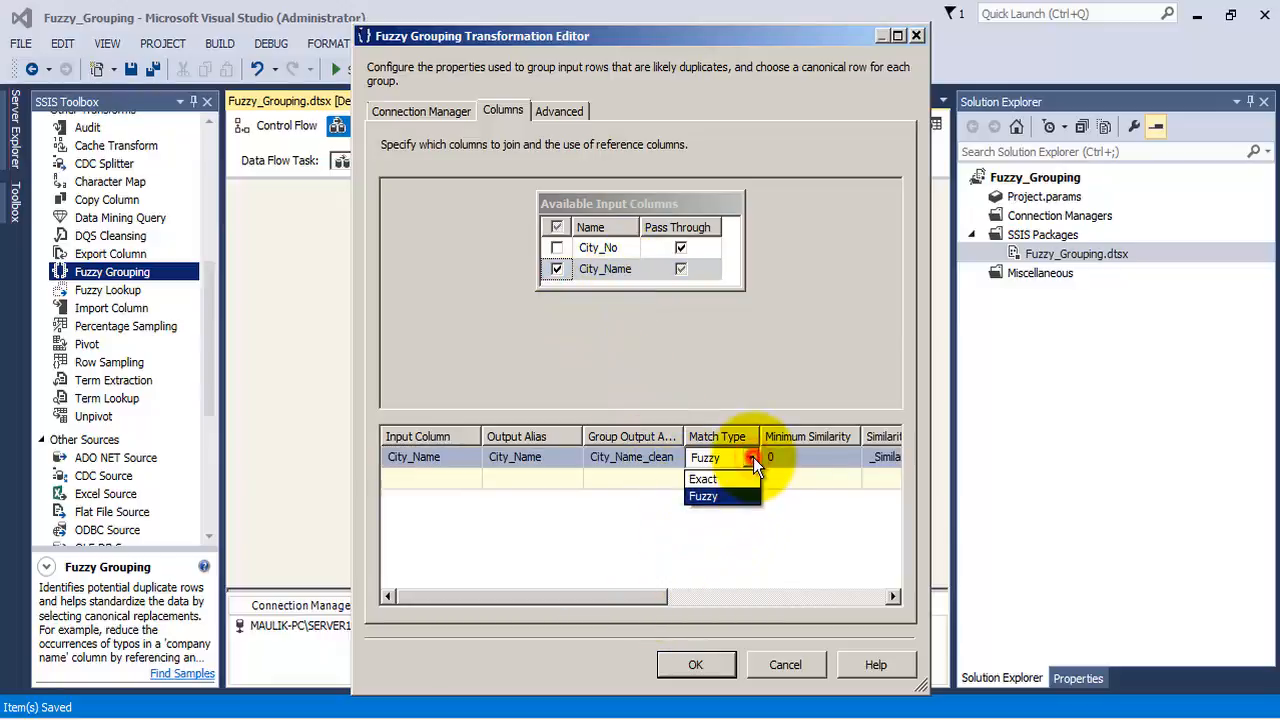
pyautogui.click(722, 497)
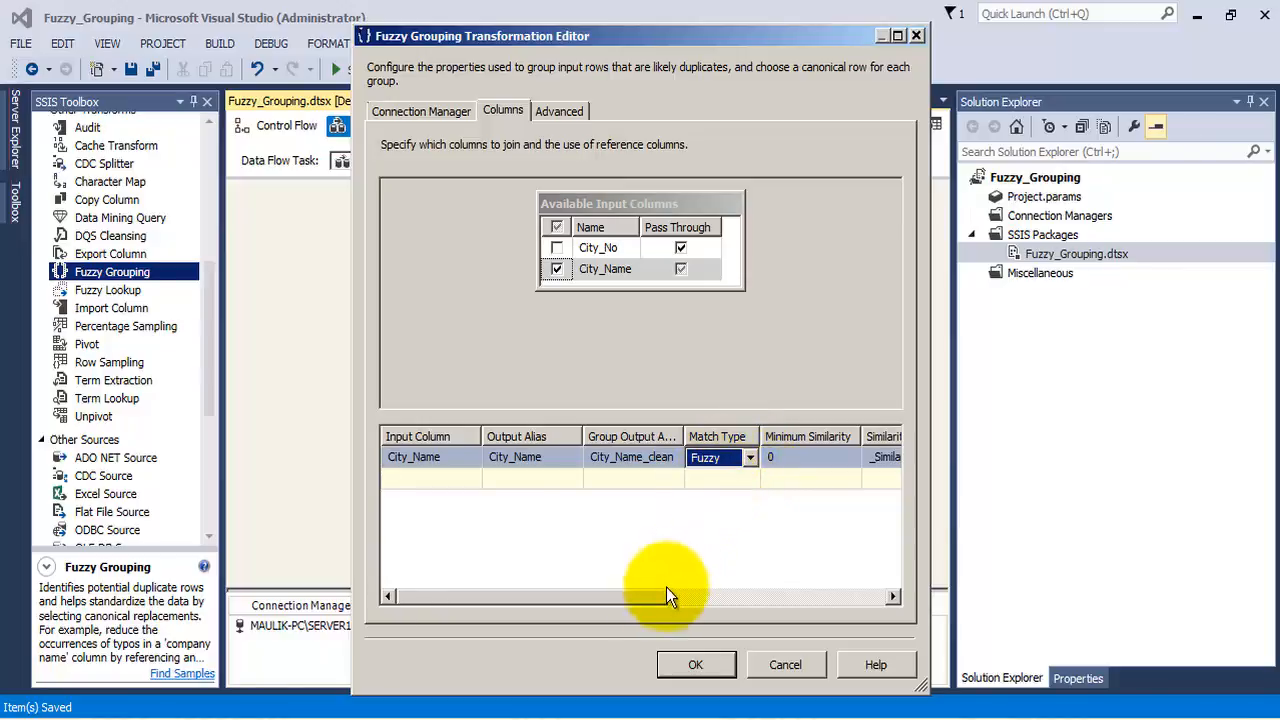
pyautogui.moveTo(658, 596); pyautogui.dragTo(571, 606)
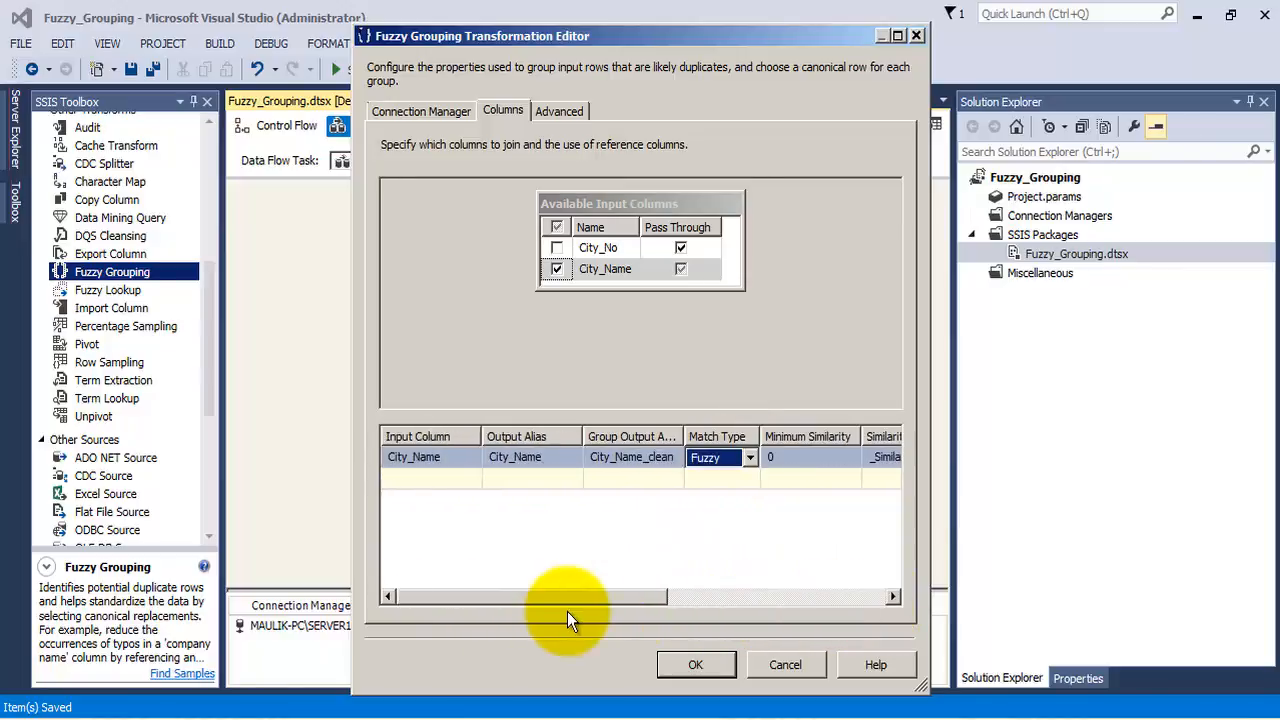
# Step: Review the key and score column names in the Fuzzy Grouping advanced settings, set the similarity threshold to 0.50 and confirm the editor
pyautogui.click(556, 111)
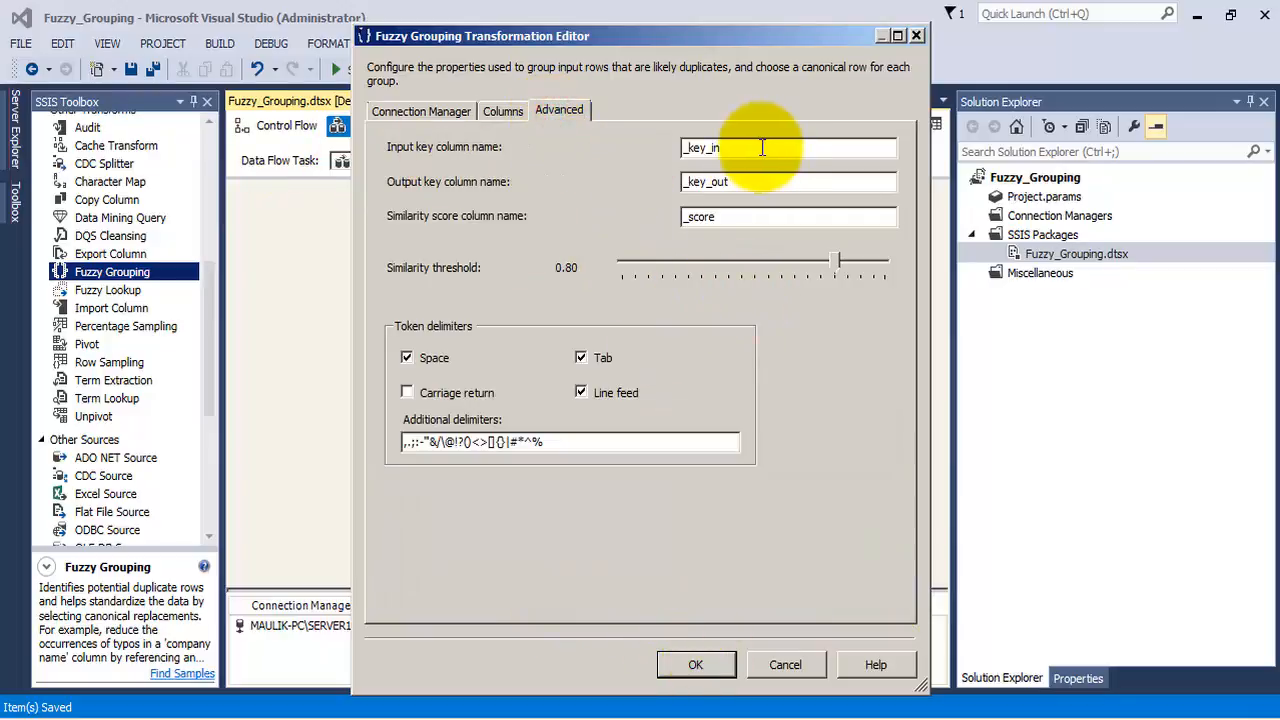
pyautogui.moveTo(761, 147); pyautogui.dragTo(657, 216)
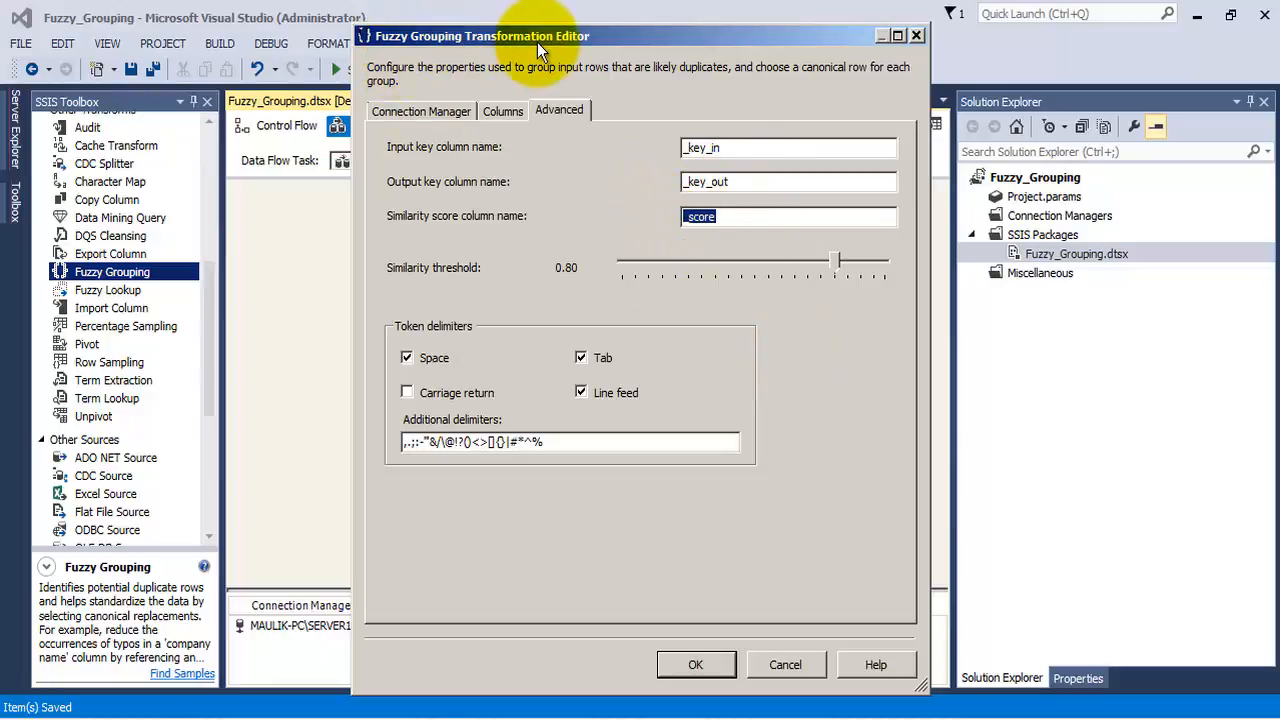
pyautogui.click(739, 150)
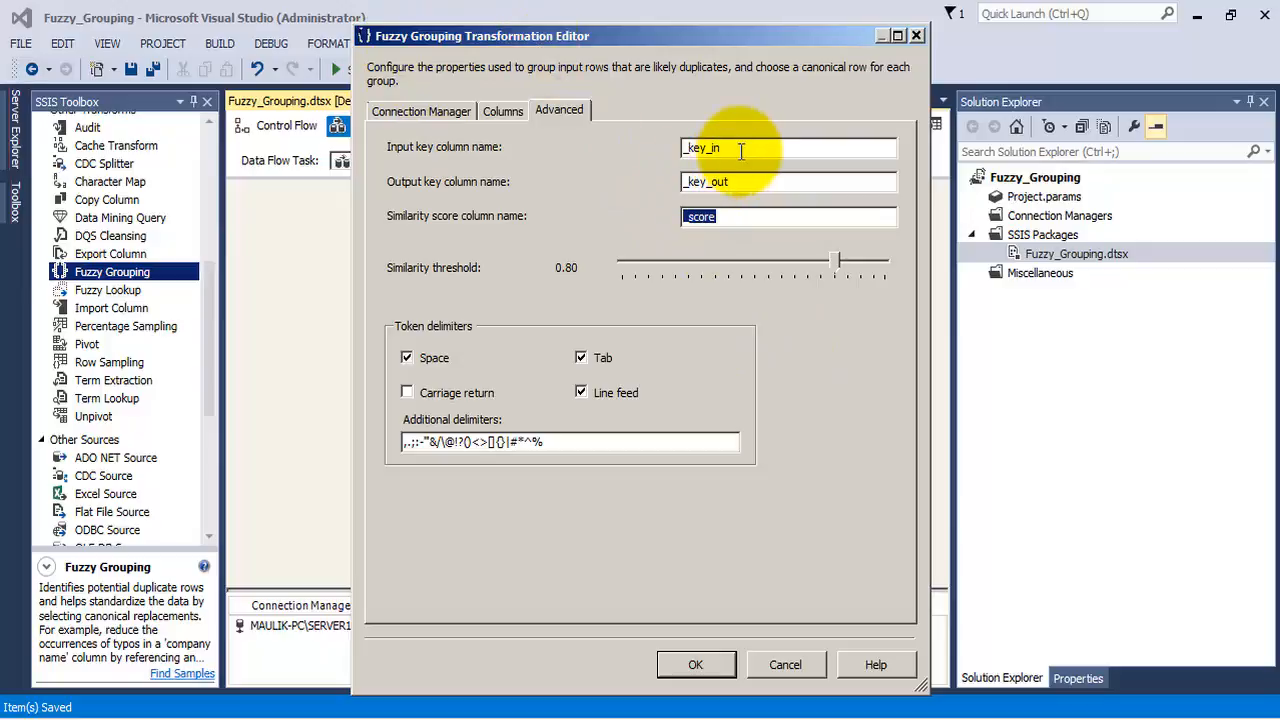
pyautogui.click(757, 182)
pyautogui.click(751, 212)
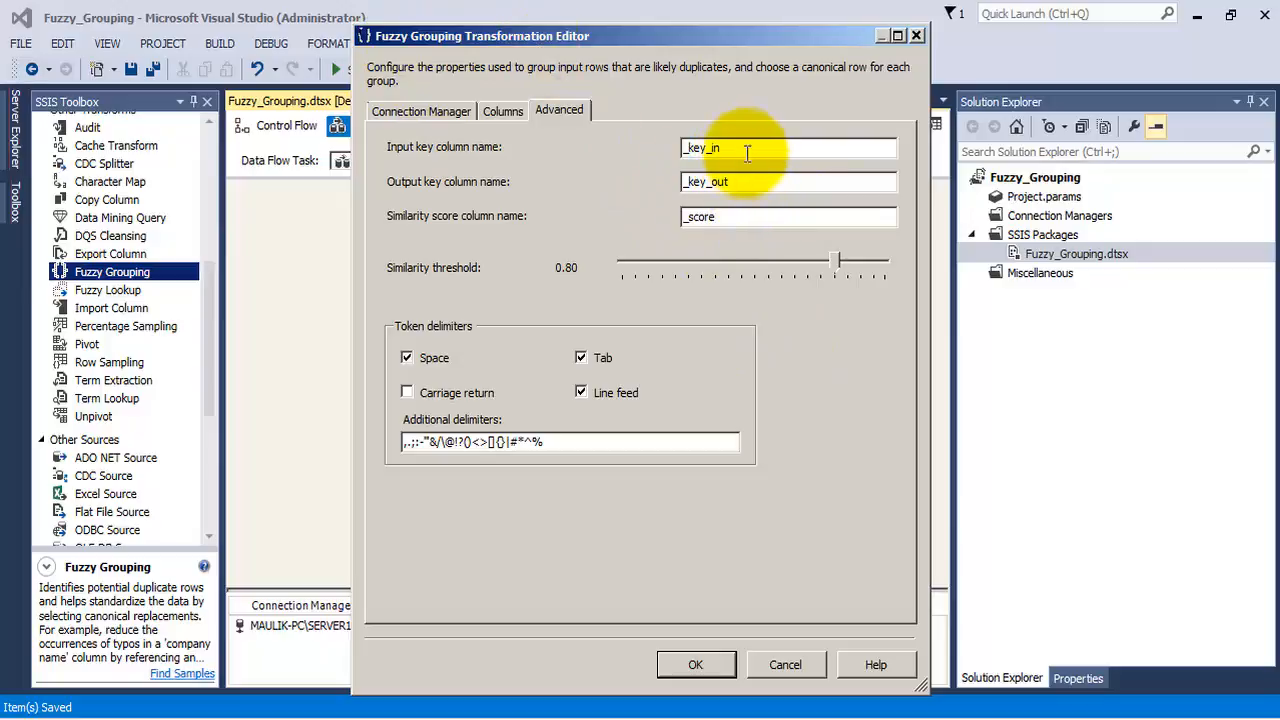
pyautogui.click(751, 209)
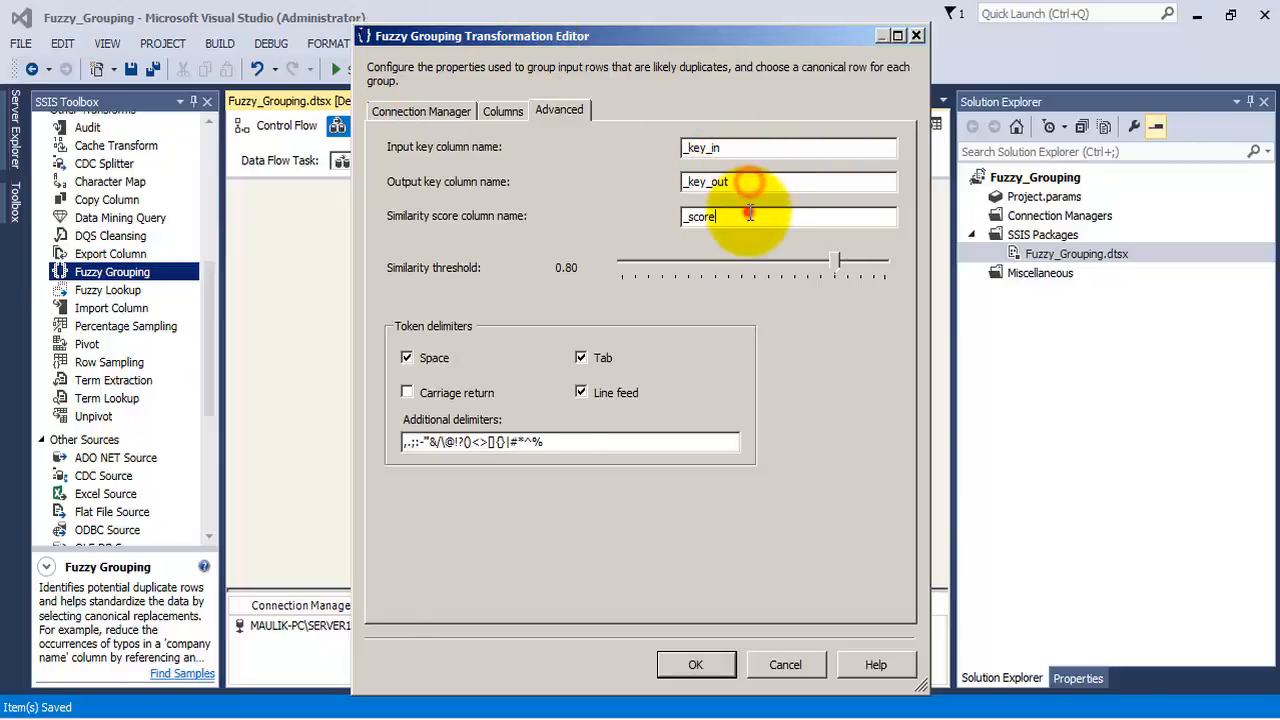
pyautogui.click(421, 268)
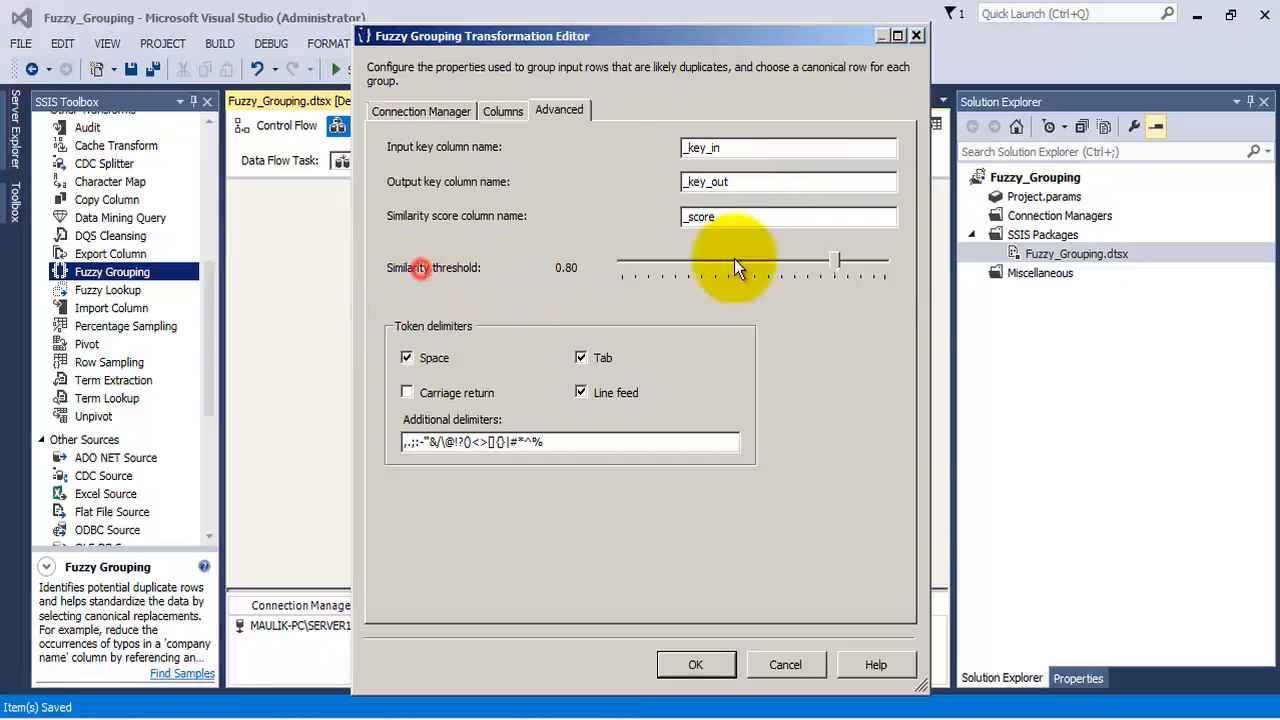
pyautogui.moveTo(837, 264); pyautogui.dragTo(757, 266)
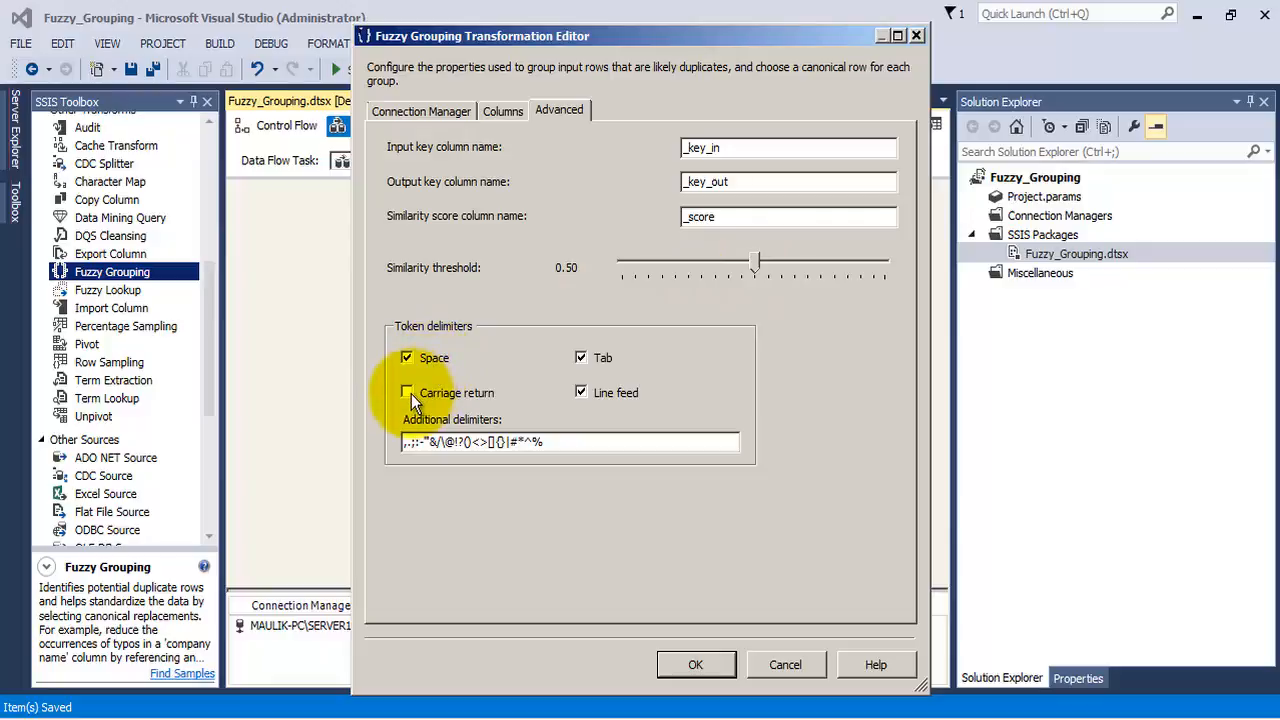
pyautogui.click(690, 665)
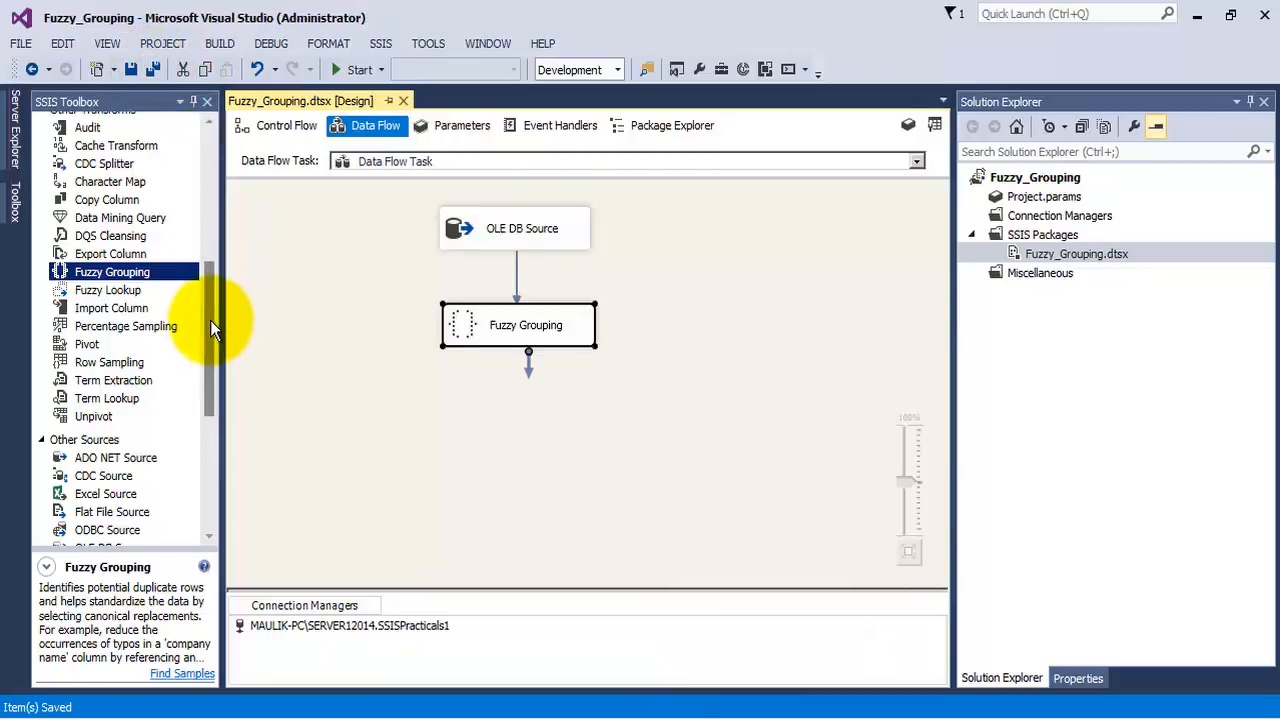
# Step: Add a Sort transformation below Fuzzy Grouping and connect the Fuzzy Grouping output to it
pyautogui.moveTo(210, 320)
pyautogui.mouseDown()
pyautogui.moveTo(208, 375)
pyautogui.moveTo(218, 338)
pyautogui.mouseUp()
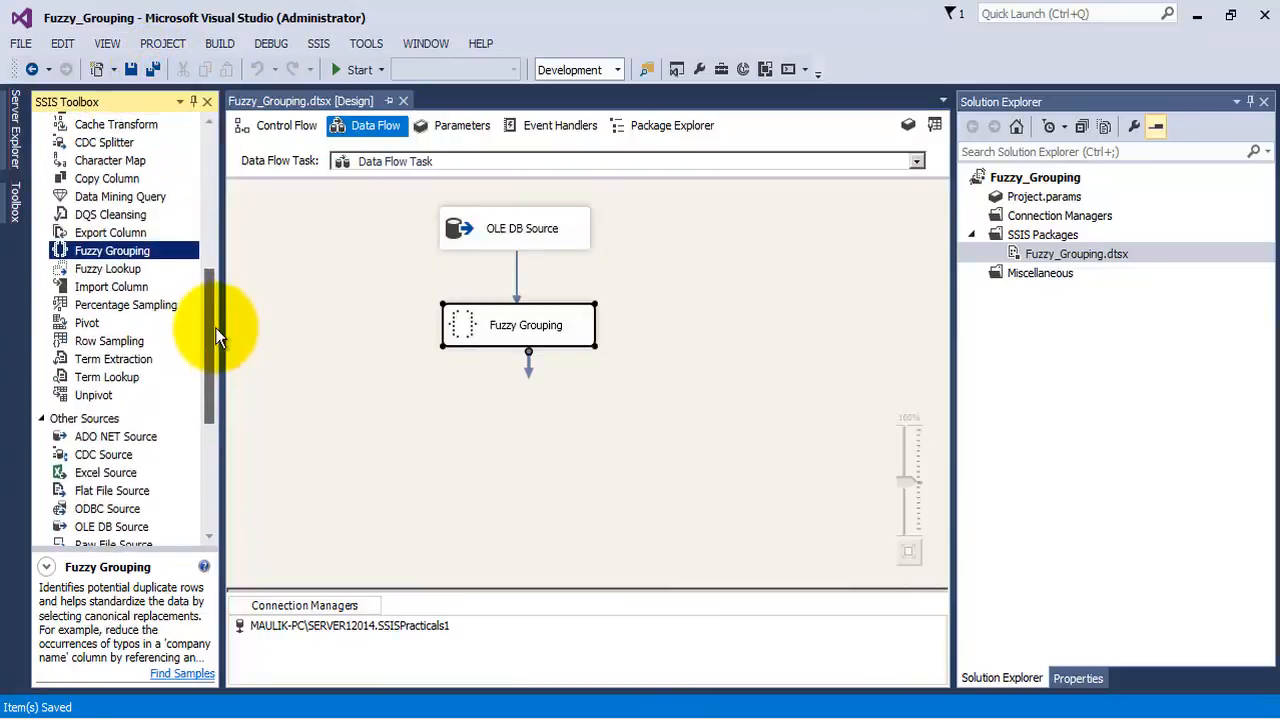
pyautogui.moveTo(218, 335); pyautogui.dragTo(212, 250)
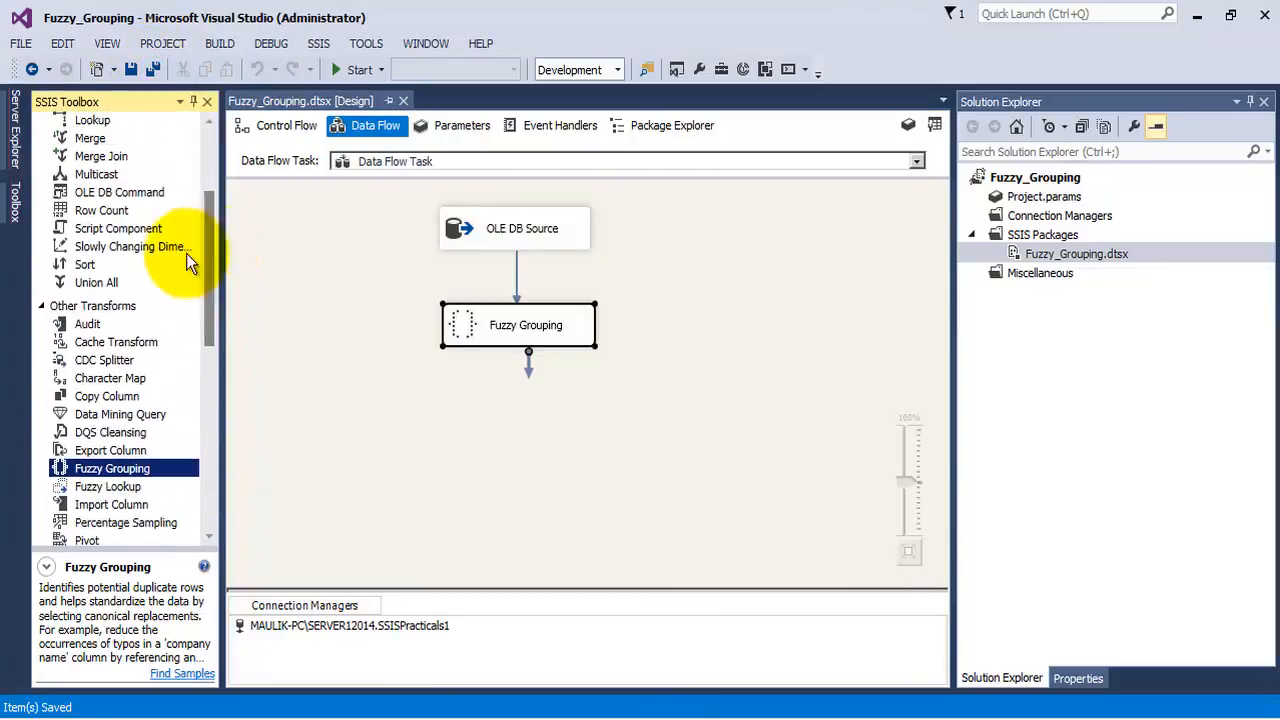
pyautogui.moveTo(85, 264); pyautogui.dragTo(521, 448)
pyautogui.click(505, 328)
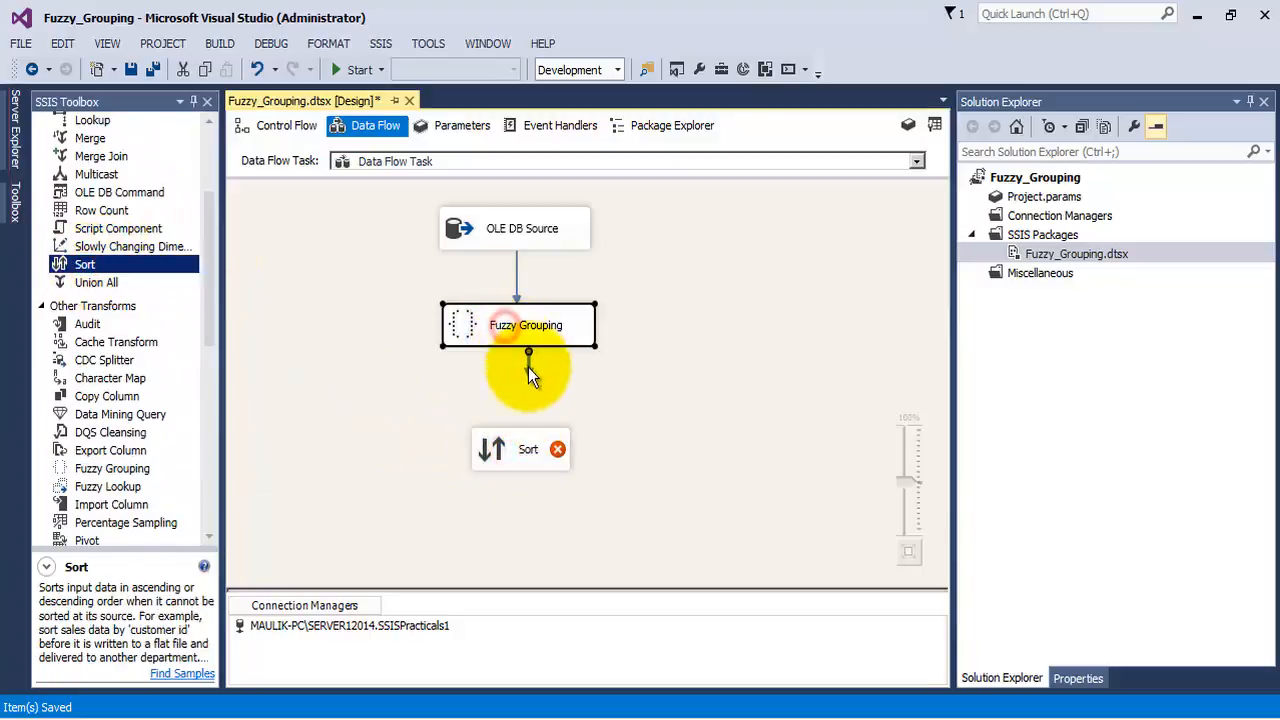
pyautogui.moveTo(528, 367); pyautogui.dragTo(519, 450)
pyautogui.click(601, 470)
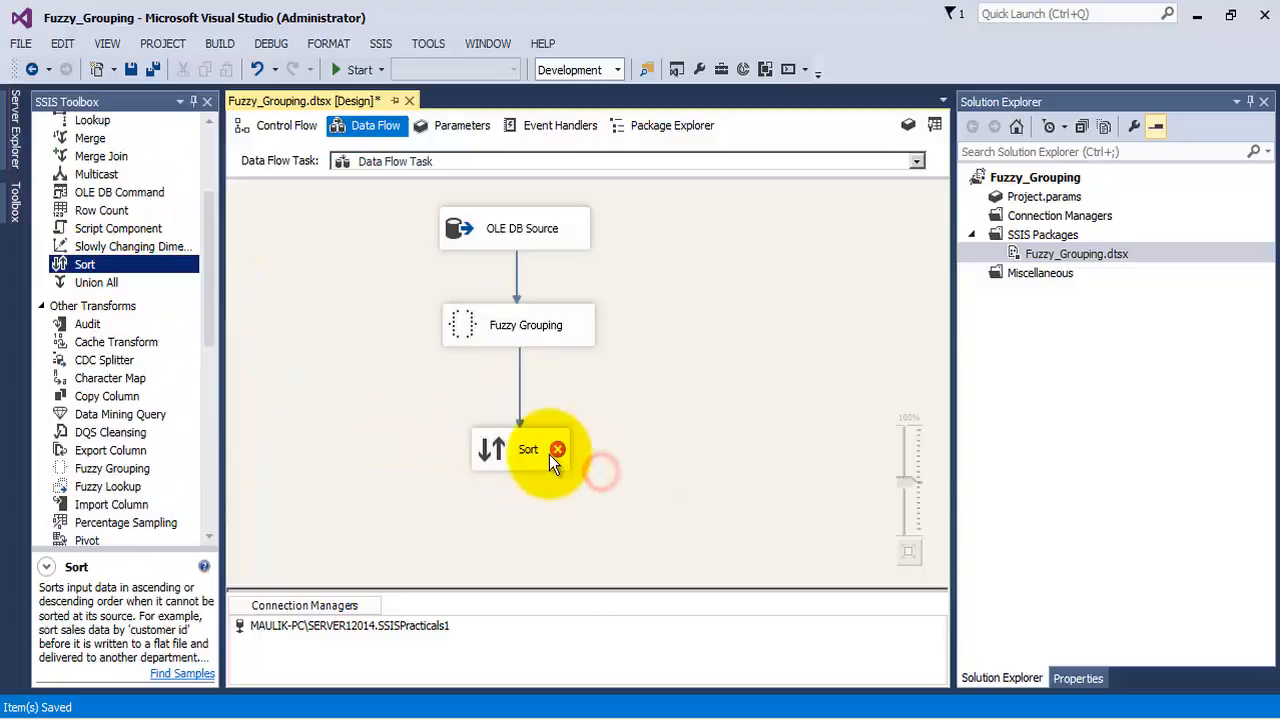
# Step: Configure the Sort transformation to sort by City_Name in ascending order and confirm
pyautogui.doubleClick(549, 454)
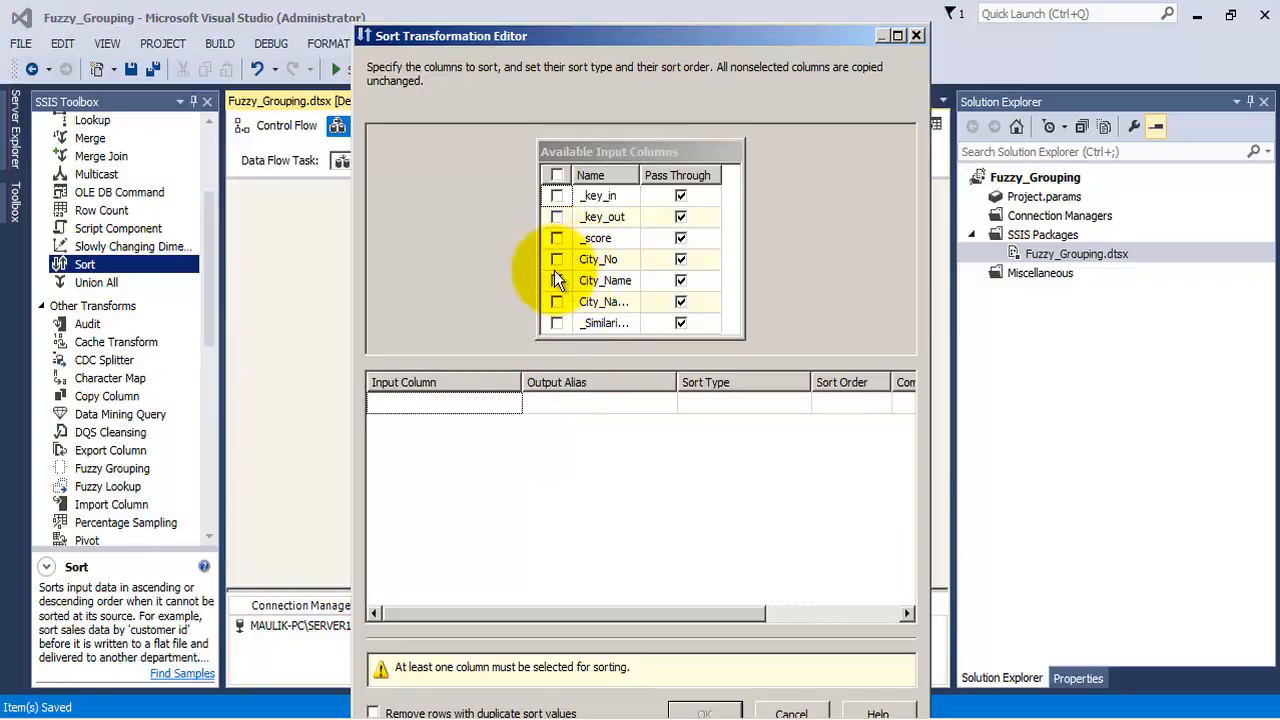
pyautogui.click(556, 280)
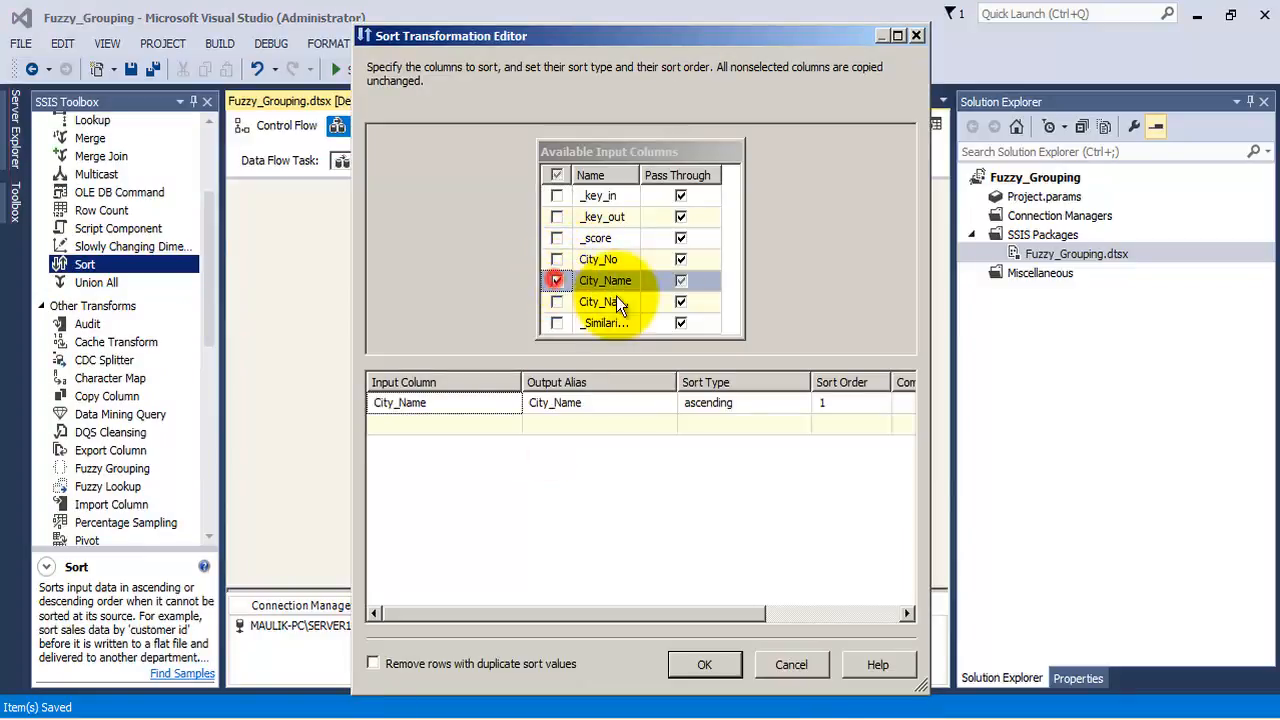
pyautogui.click(704, 665)
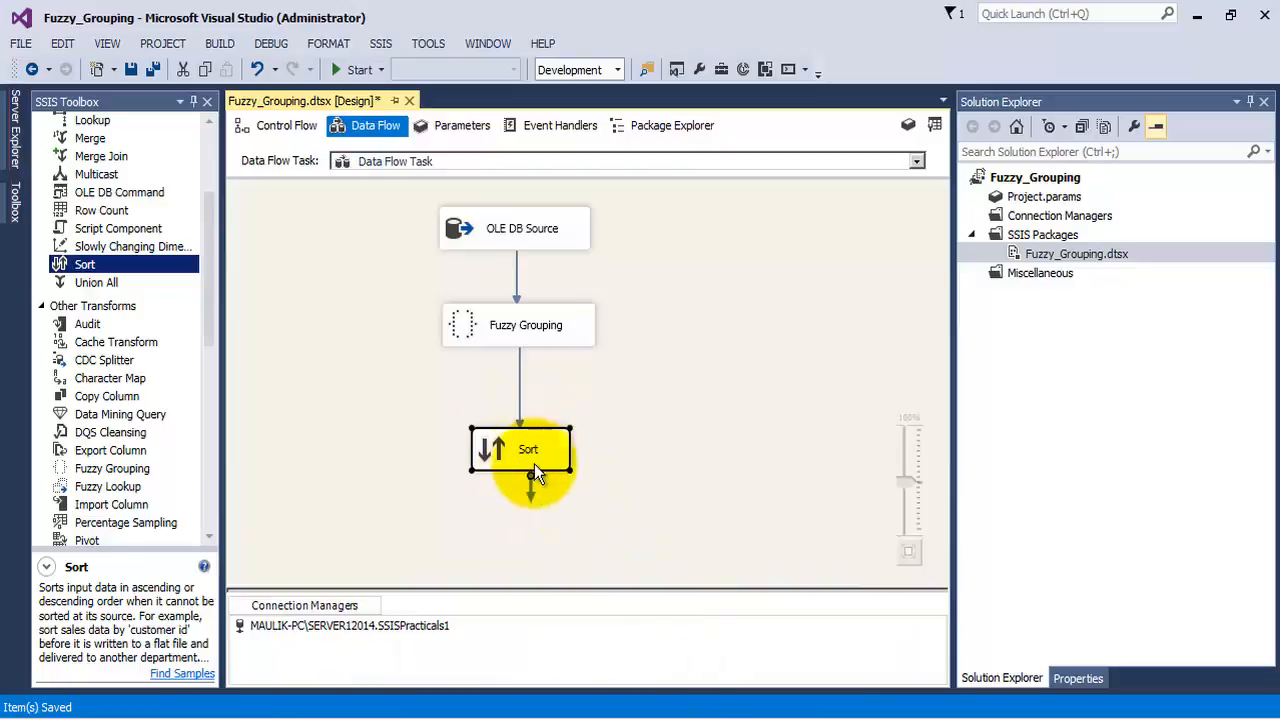
# Step: Enable a data viewer on the path between Fuzzy Grouping and Sort, and save all files
pyautogui.rightClick(521, 387)
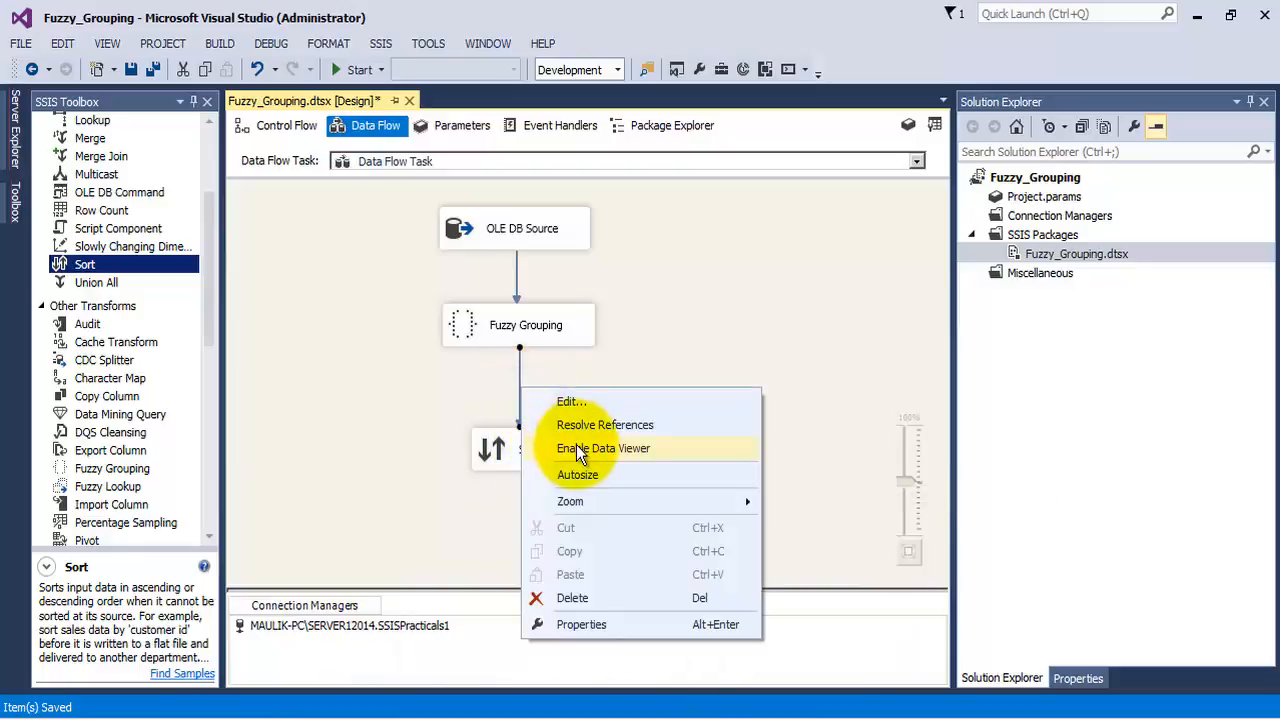
pyautogui.click(577, 448)
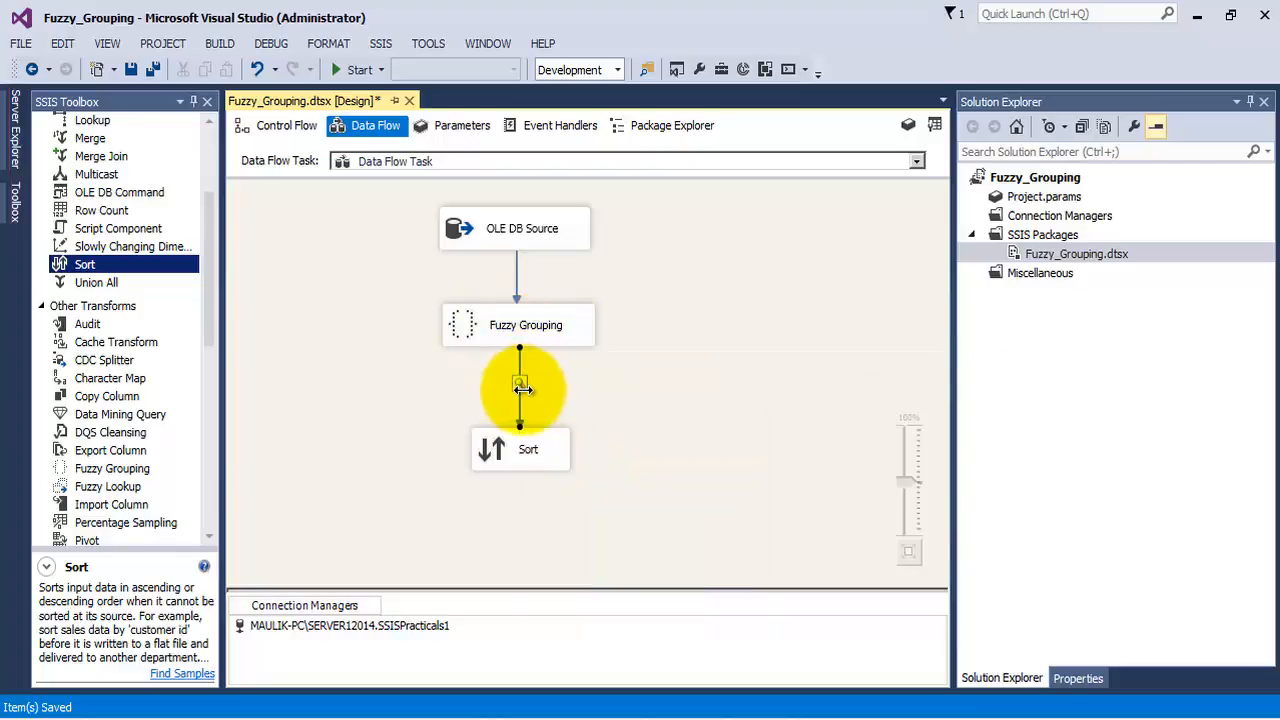
pyautogui.click(660, 460)
pyautogui.click(156, 71)
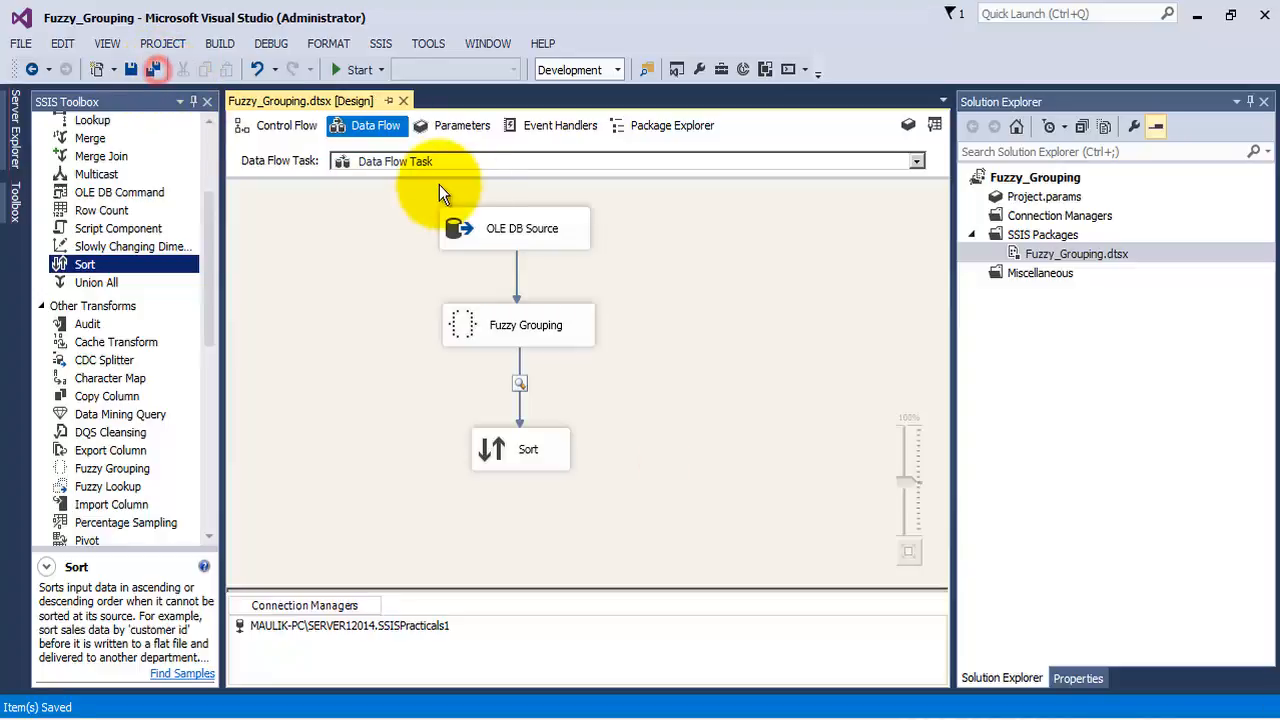
# Step: Run the package and widen the data viewer window and its _key_in, _key_out and _score columns
pyautogui.click(351, 70)
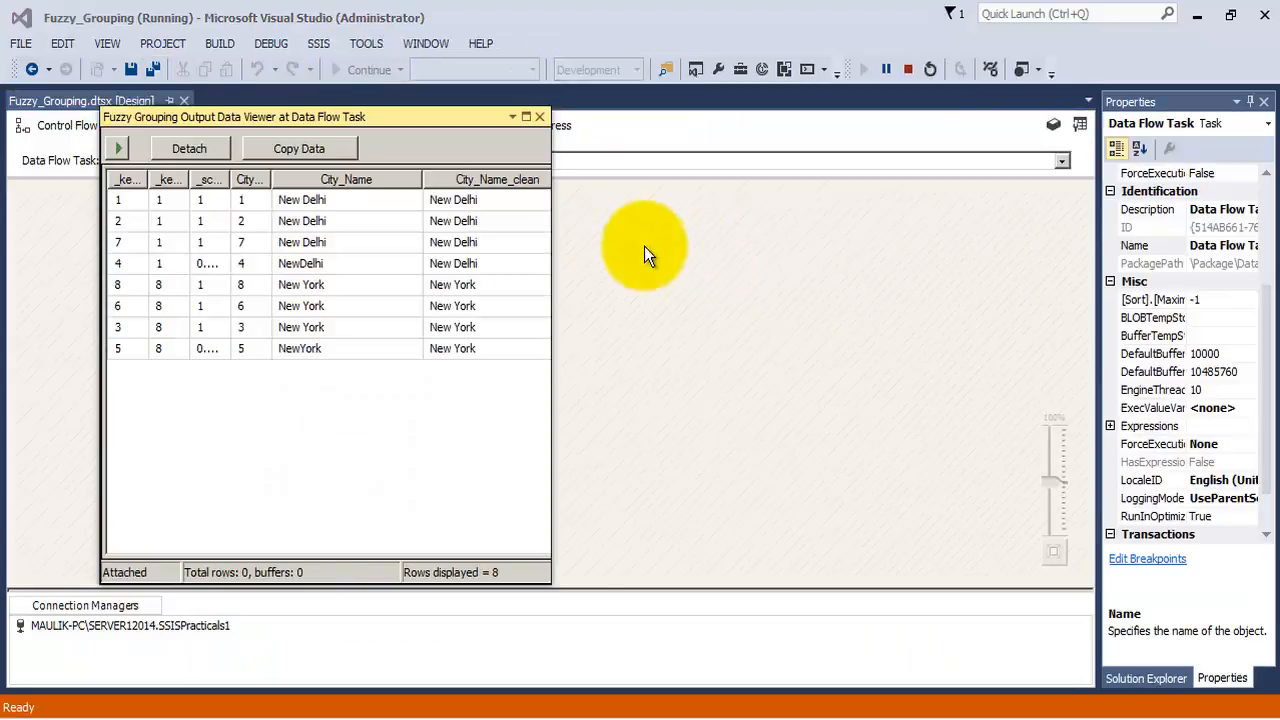
pyautogui.moveTo(552, 274); pyautogui.dragTo(657, 276)
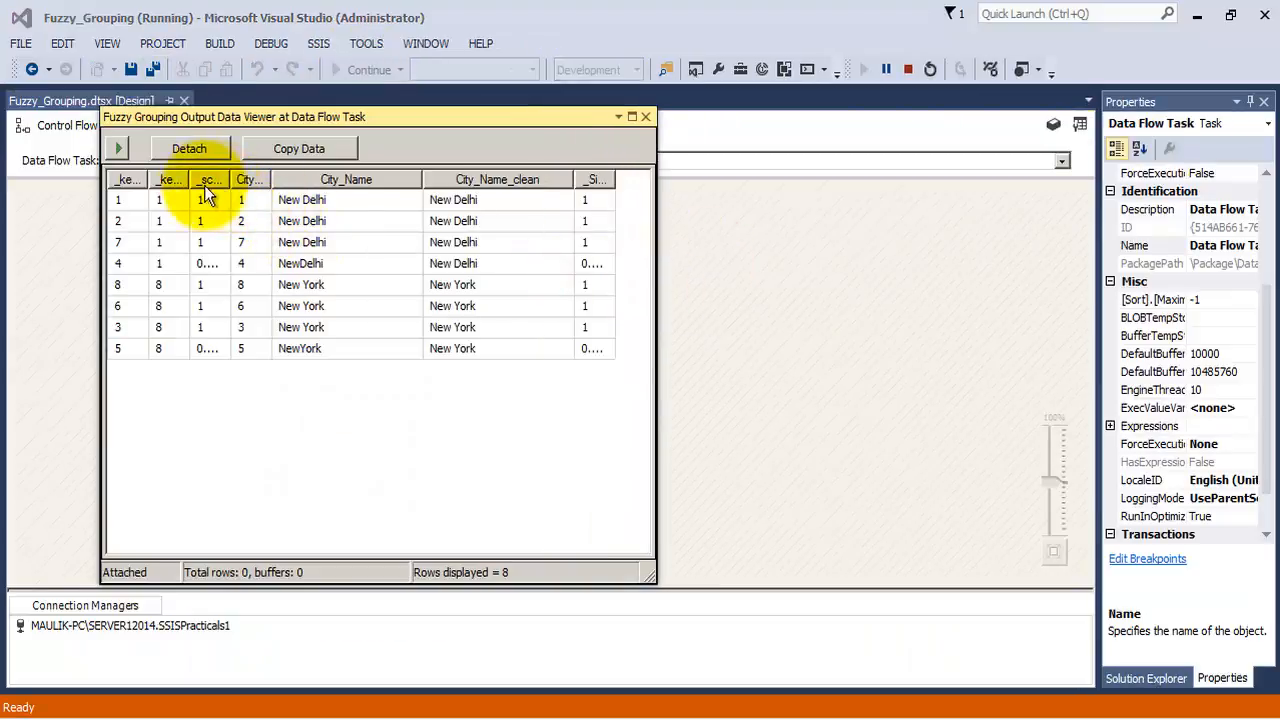
pyautogui.moveTo(186, 183); pyautogui.dragTo(234, 183)
pyautogui.moveTo(150, 181); pyautogui.dragTo(209, 189)
pyautogui.moveTo(337, 180); pyautogui.dragTo(385, 182)
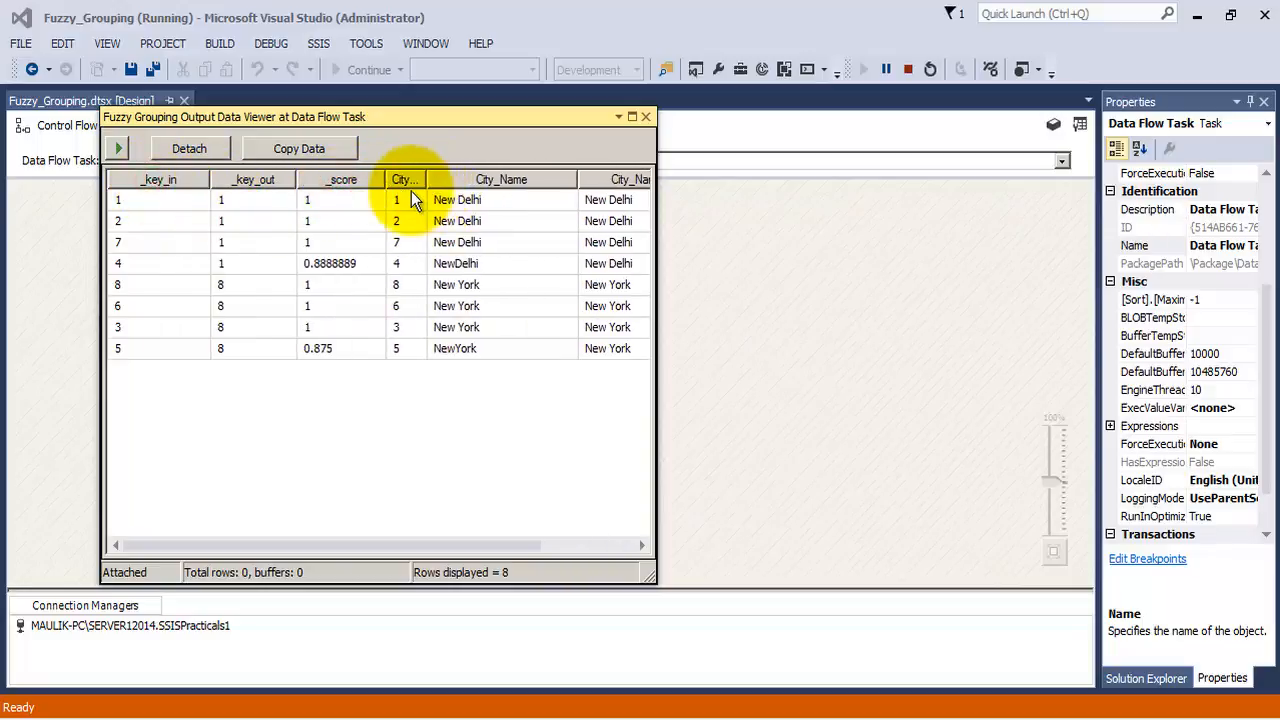
# Step: Sort the data viewer rows by _key_in in ascending order
pyautogui.click(155, 179)
pyautogui.click(152, 185)
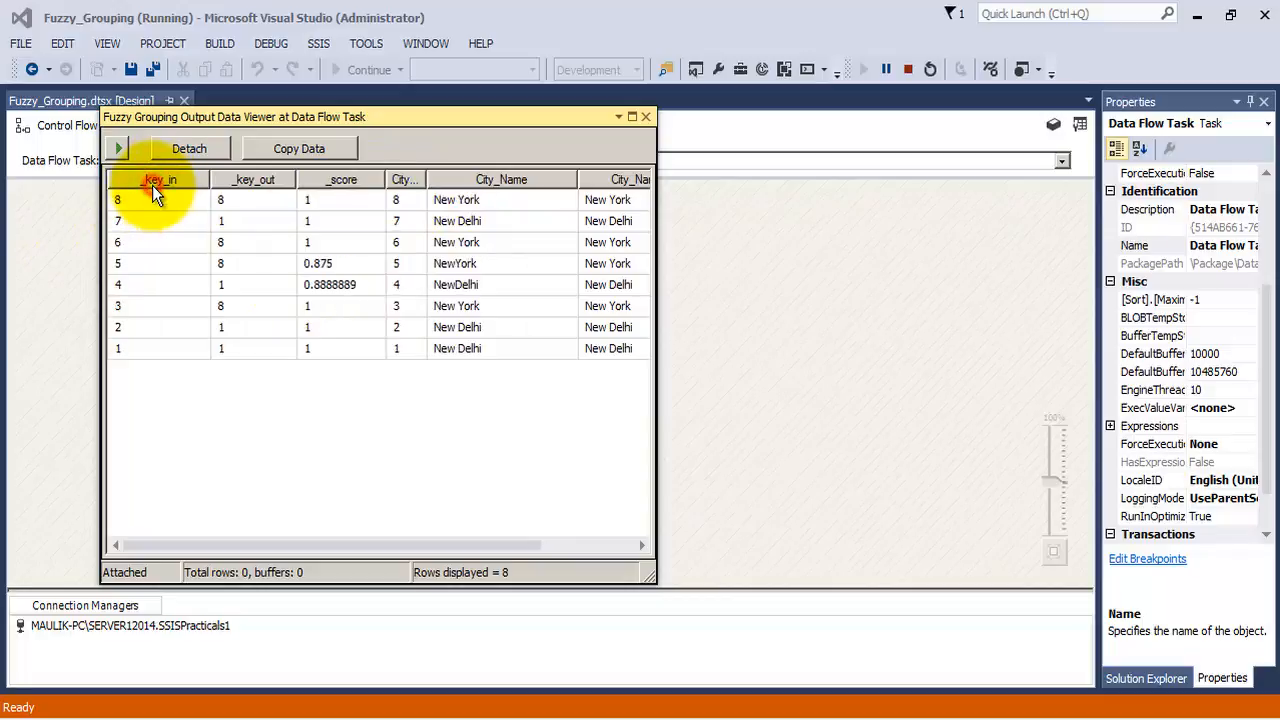
pyautogui.click(152, 180)
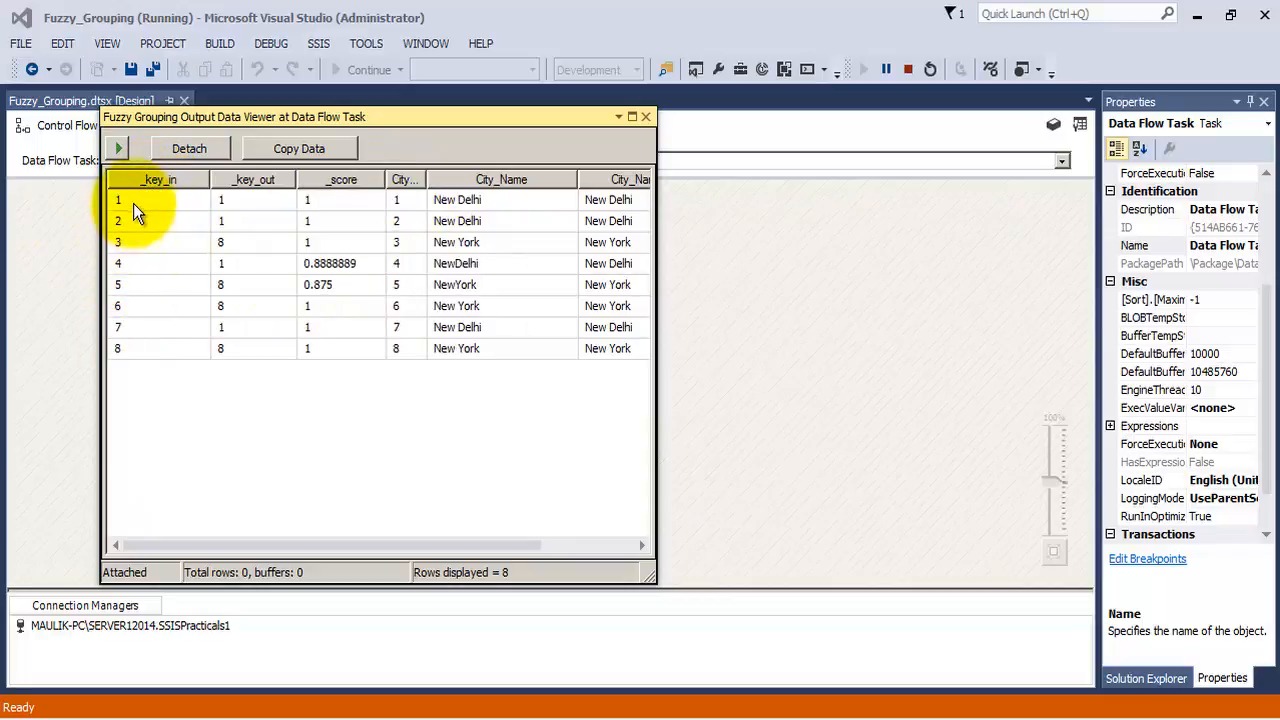
# Step: Compare each row's _key_in and _key_out values with its city name in the data viewer to see how rows are grouped
pyautogui.click(133, 203)
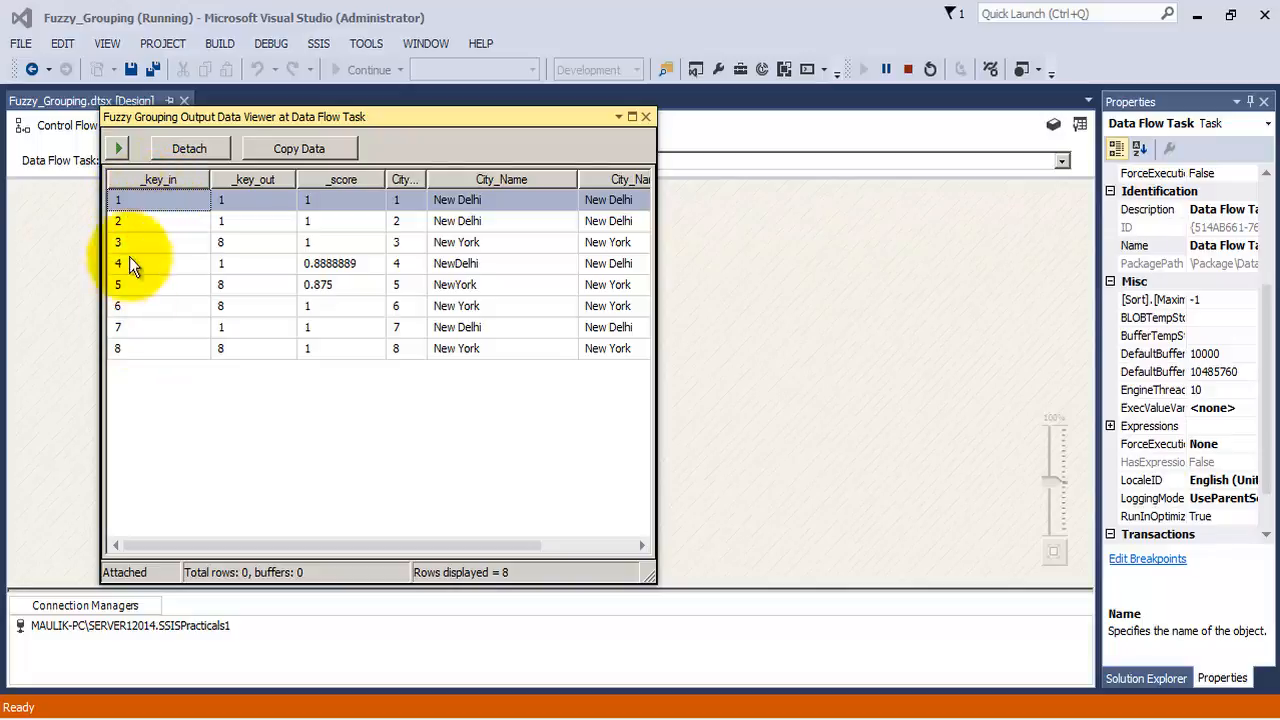
pyautogui.click(135, 349)
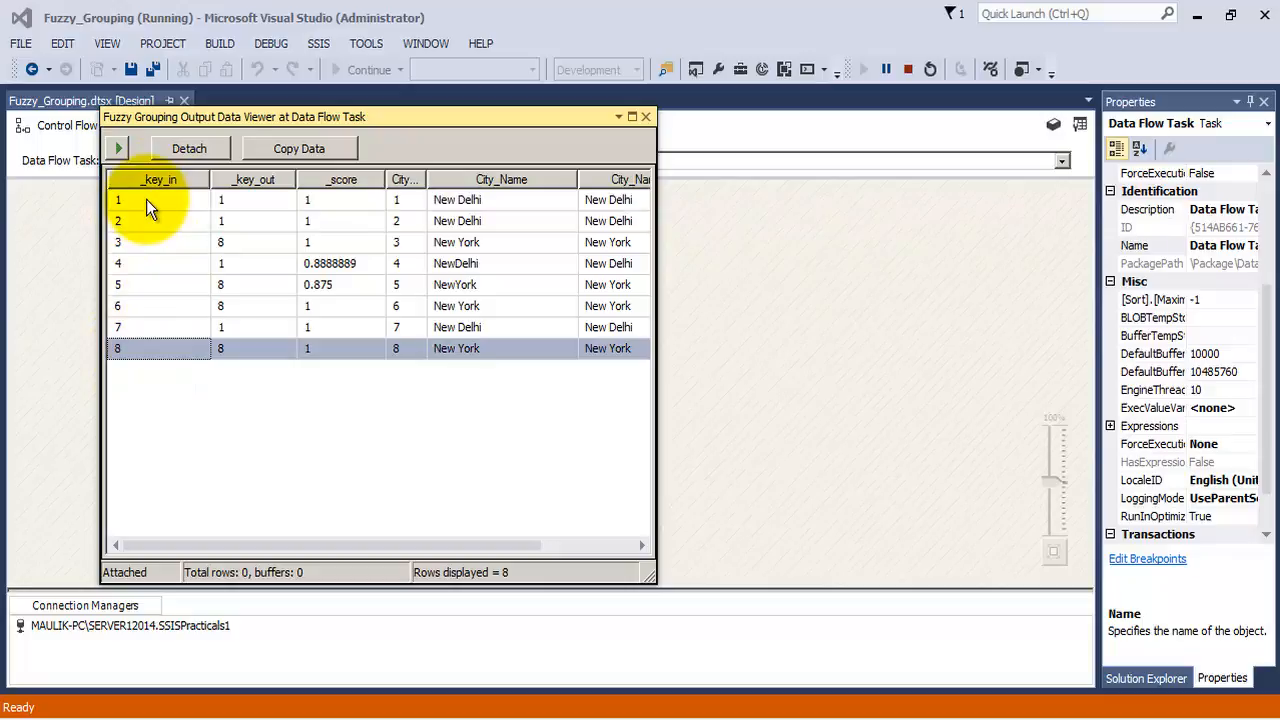
pyautogui.moveTo(150, 545); pyautogui.dragTo(437, 547)
pyautogui.click(528, 220)
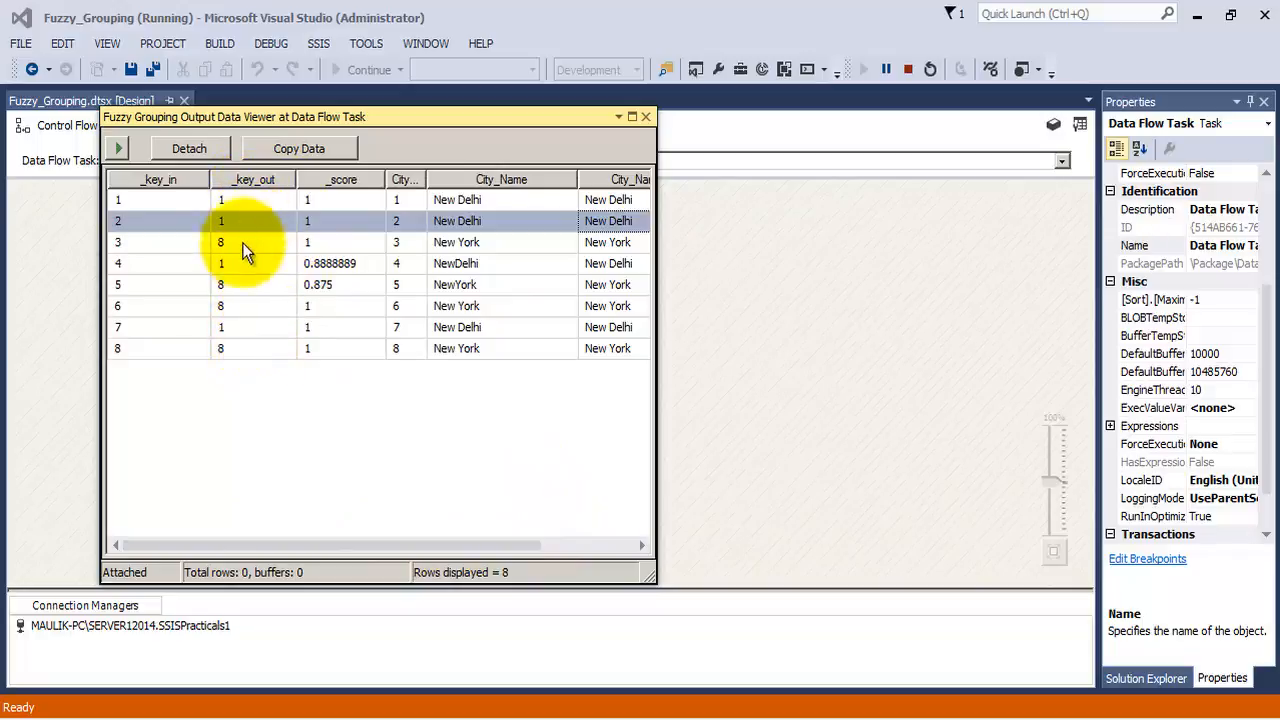
pyautogui.click(232, 200)
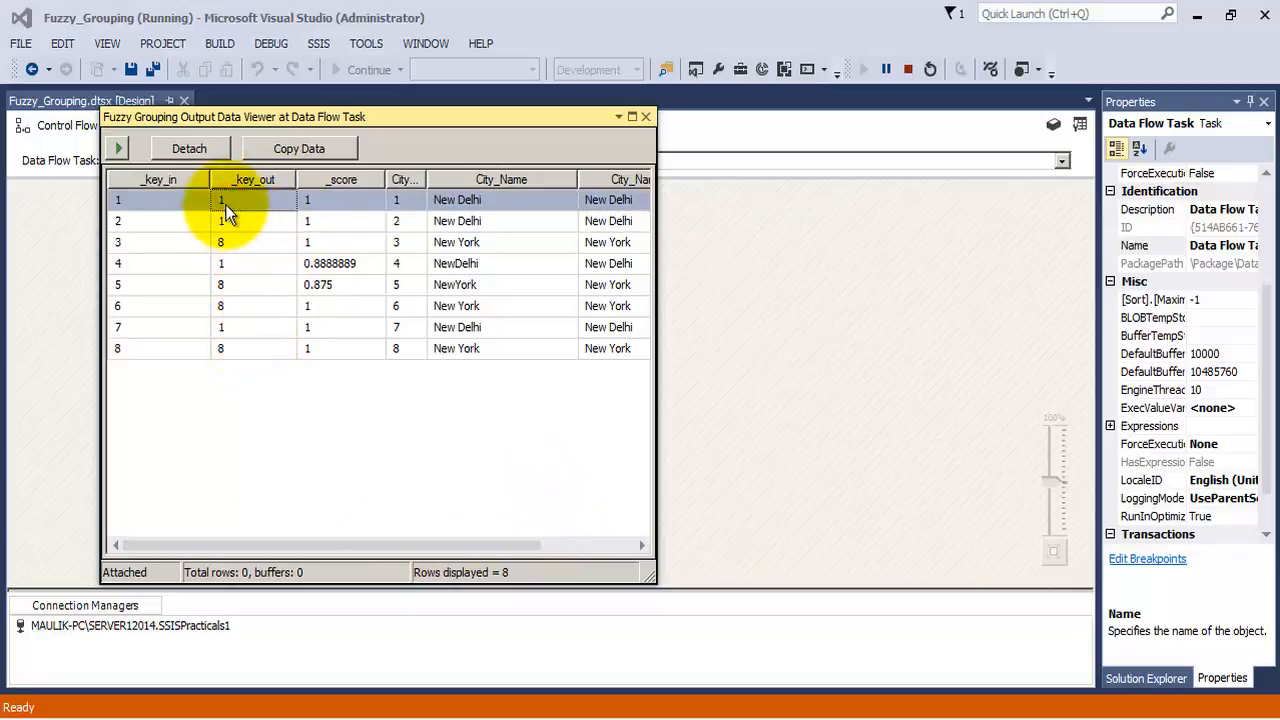
pyautogui.click(229, 244)
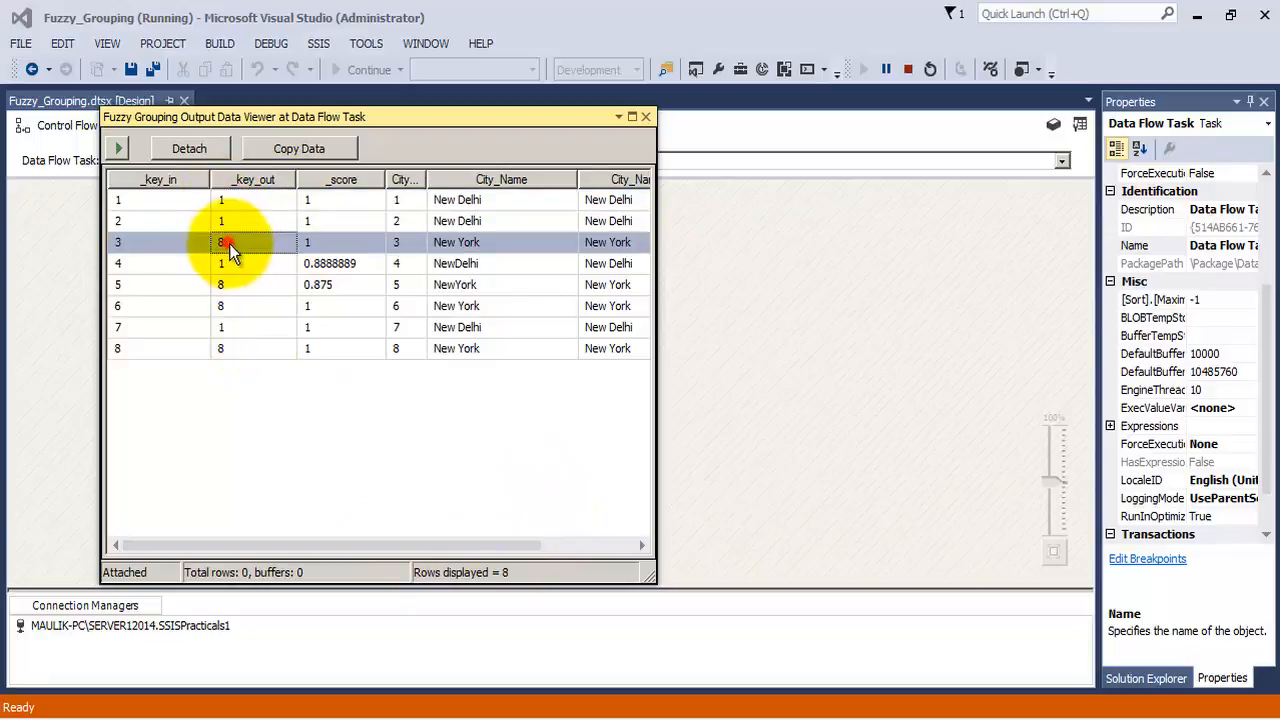
pyautogui.click(464, 206)
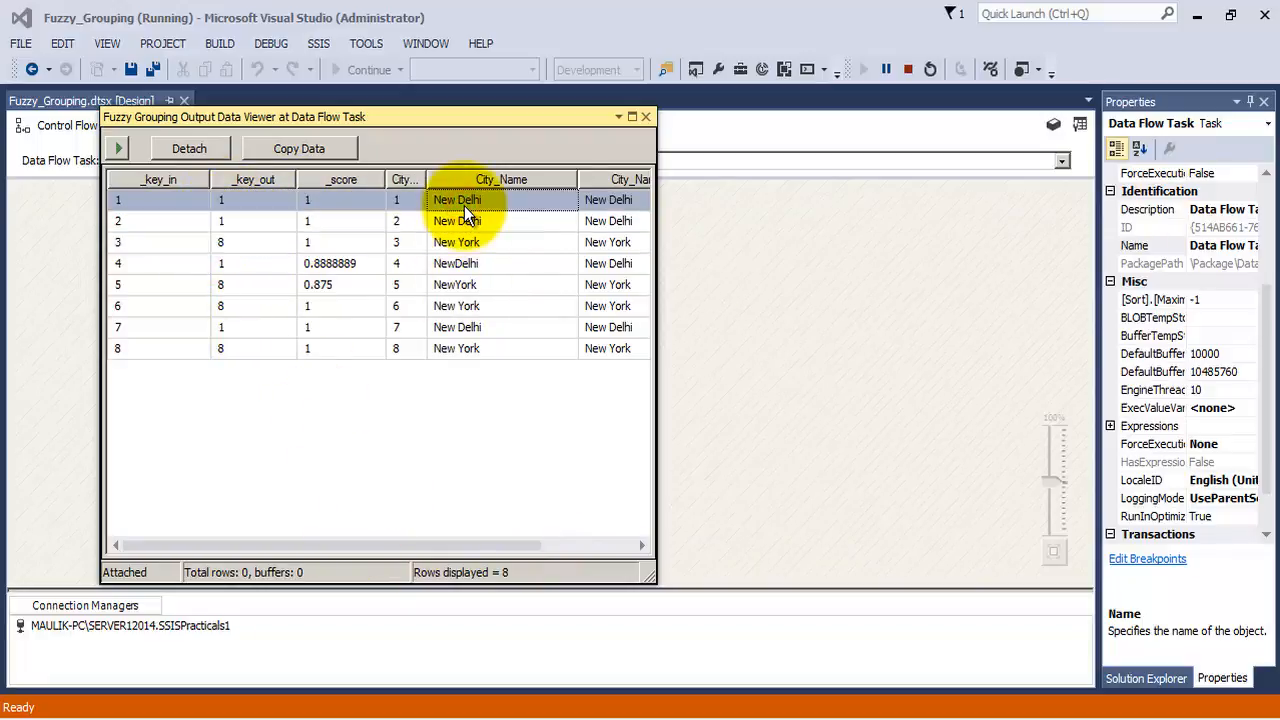
pyautogui.click(150, 348)
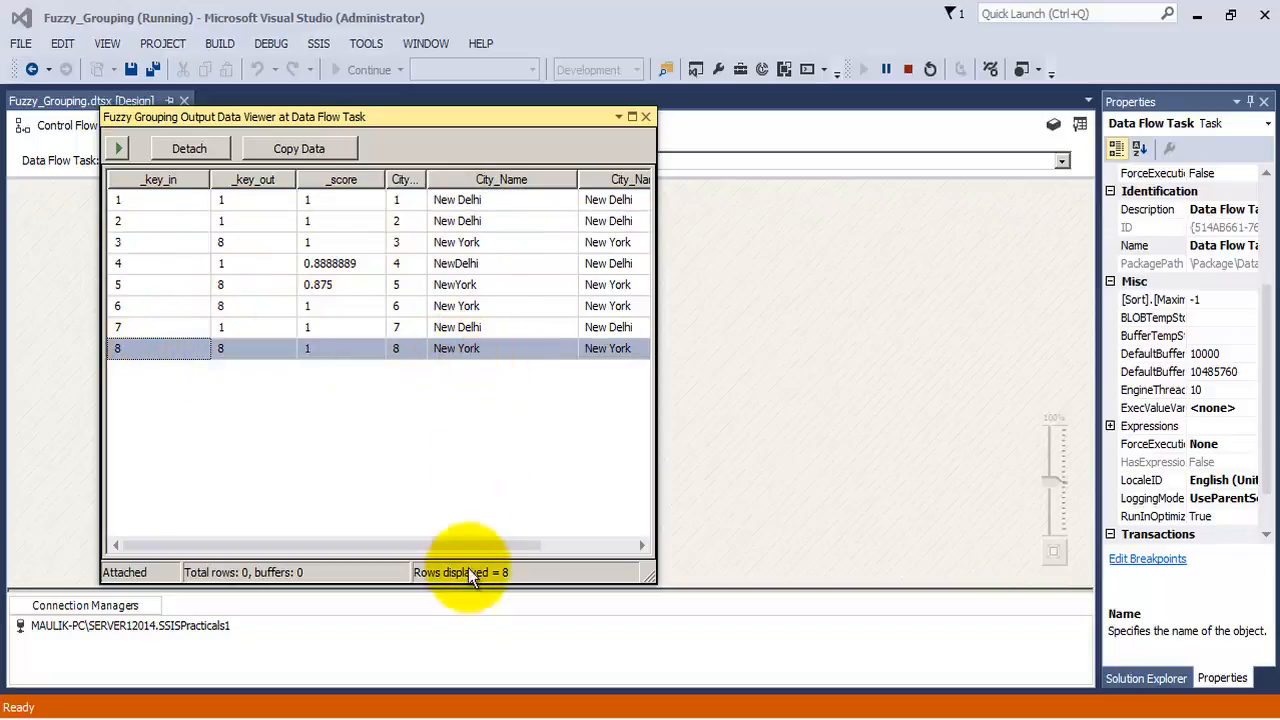
# Step: Examine the City_Name_clean values against the original City_Name values, and check the _score of the NewDelhi row
pyautogui.moveTo(470, 545); pyautogui.dragTo(580, 549)
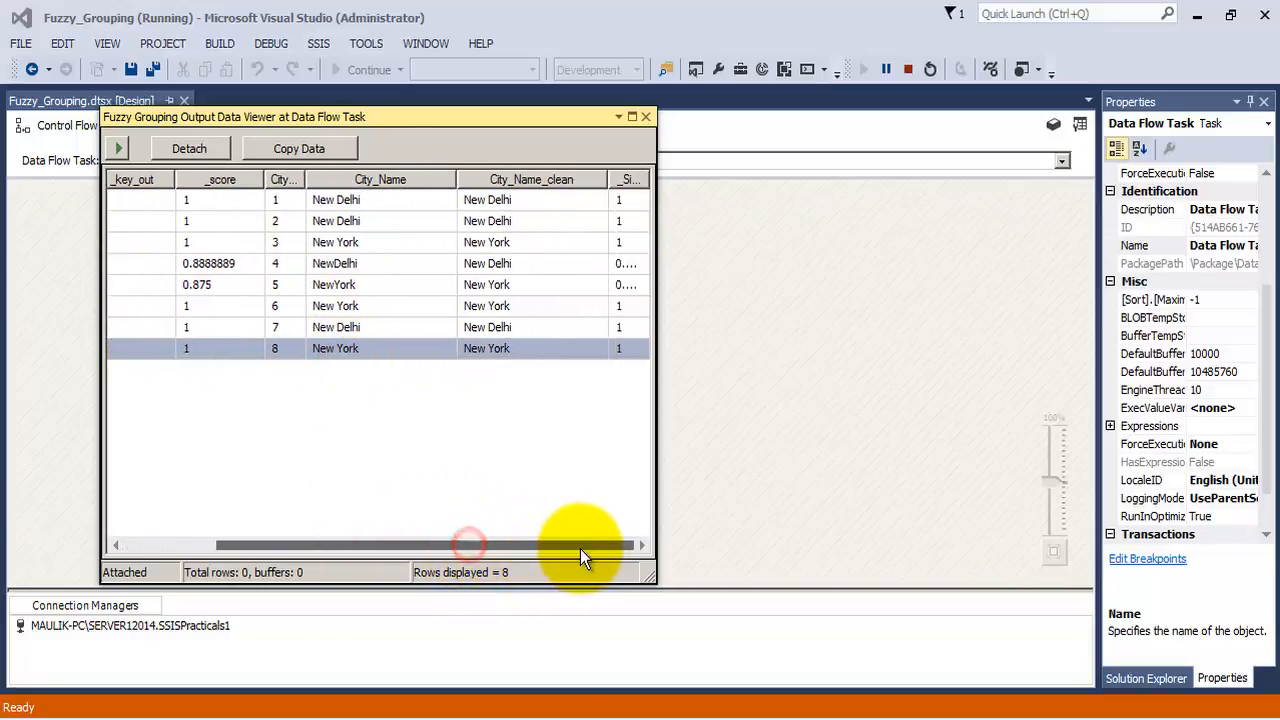
pyautogui.click(530, 200)
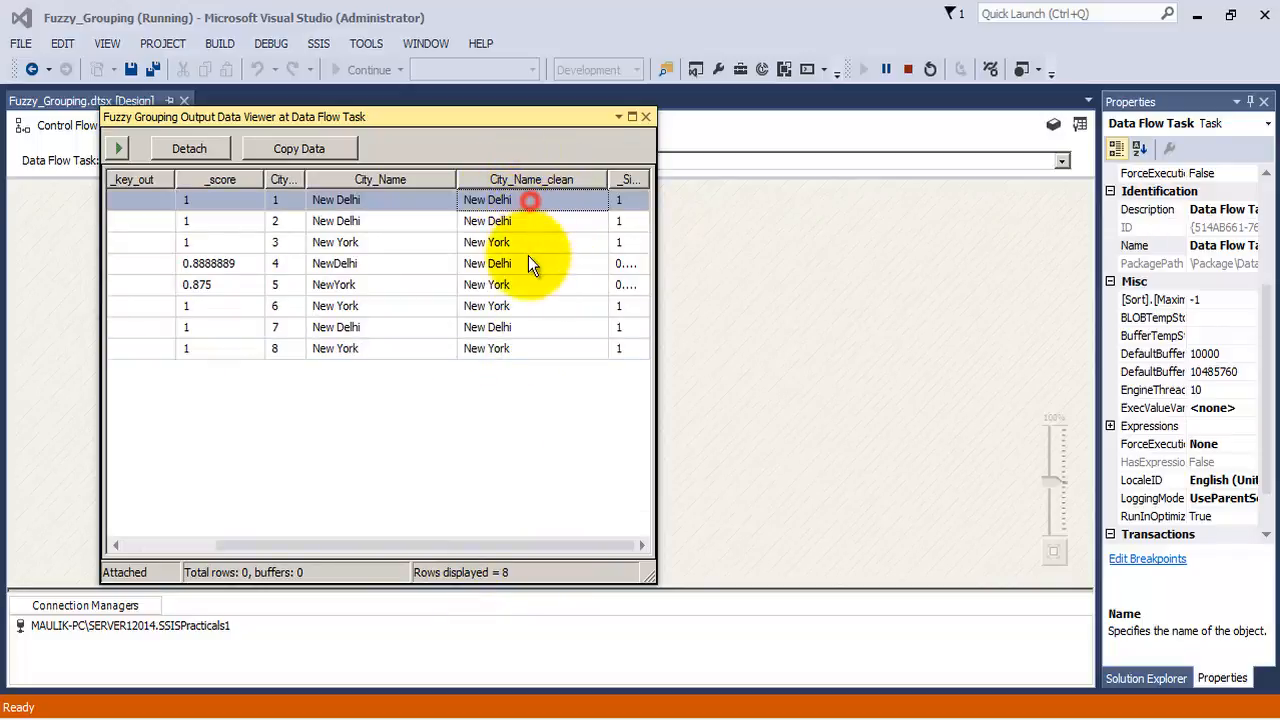
pyautogui.click(530, 349)
pyautogui.moveTo(429, 545); pyautogui.dragTo(319, 545)
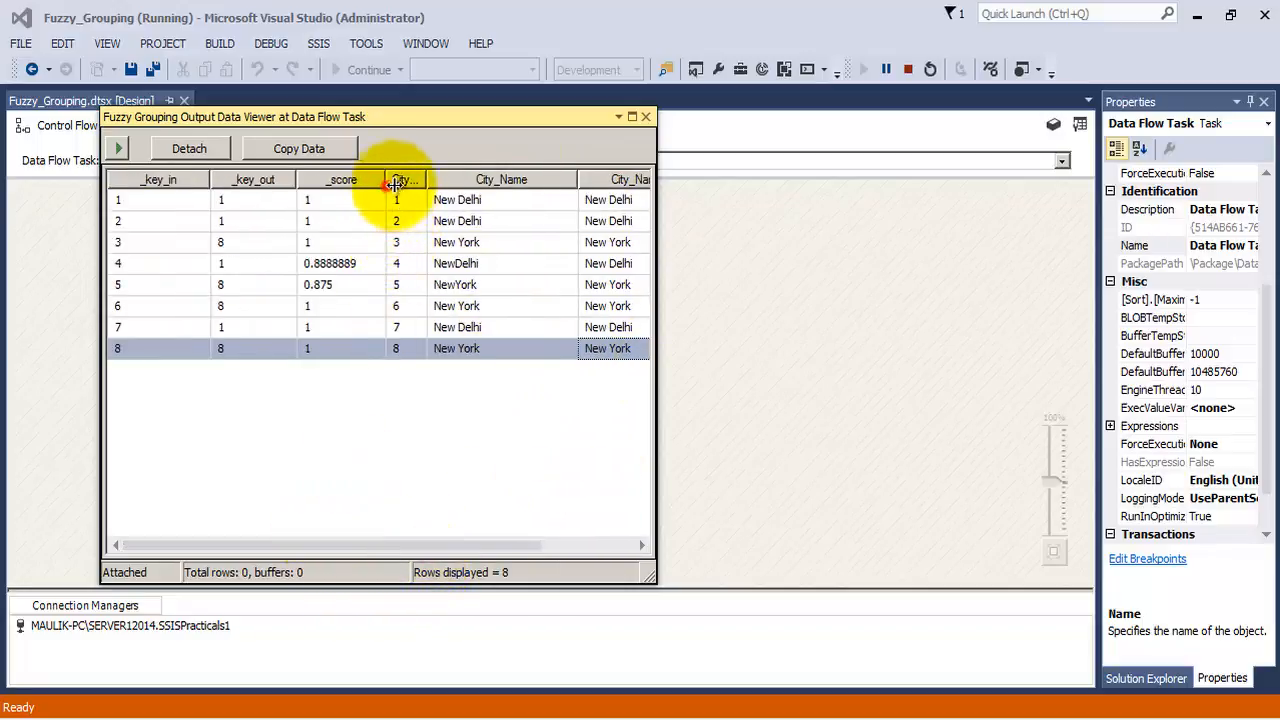
pyautogui.moveTo(387, 187)
pyautogui.mouseDown()
pyautogui.moveTo(417, 189)
pyautogui.moveTo(386, 200)
pyautogui.mouseUp()
pyautogui.click(445, 200)
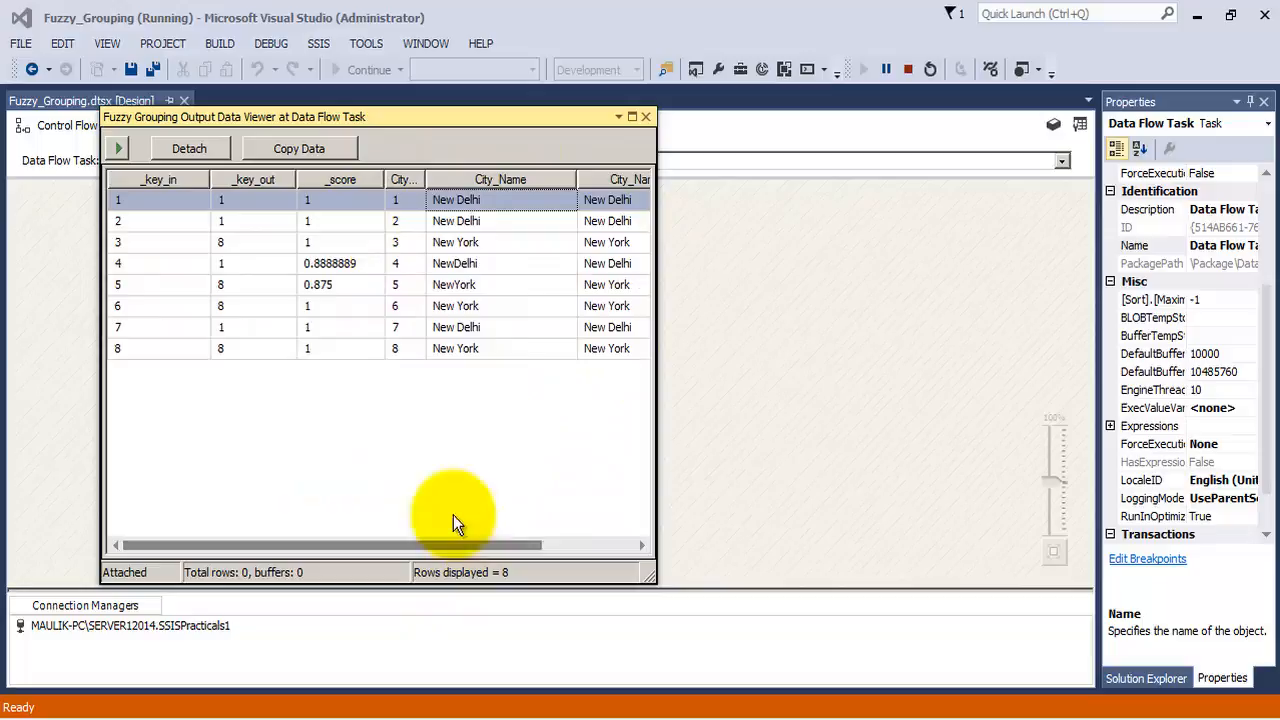
pyautogui.click(330, 265)
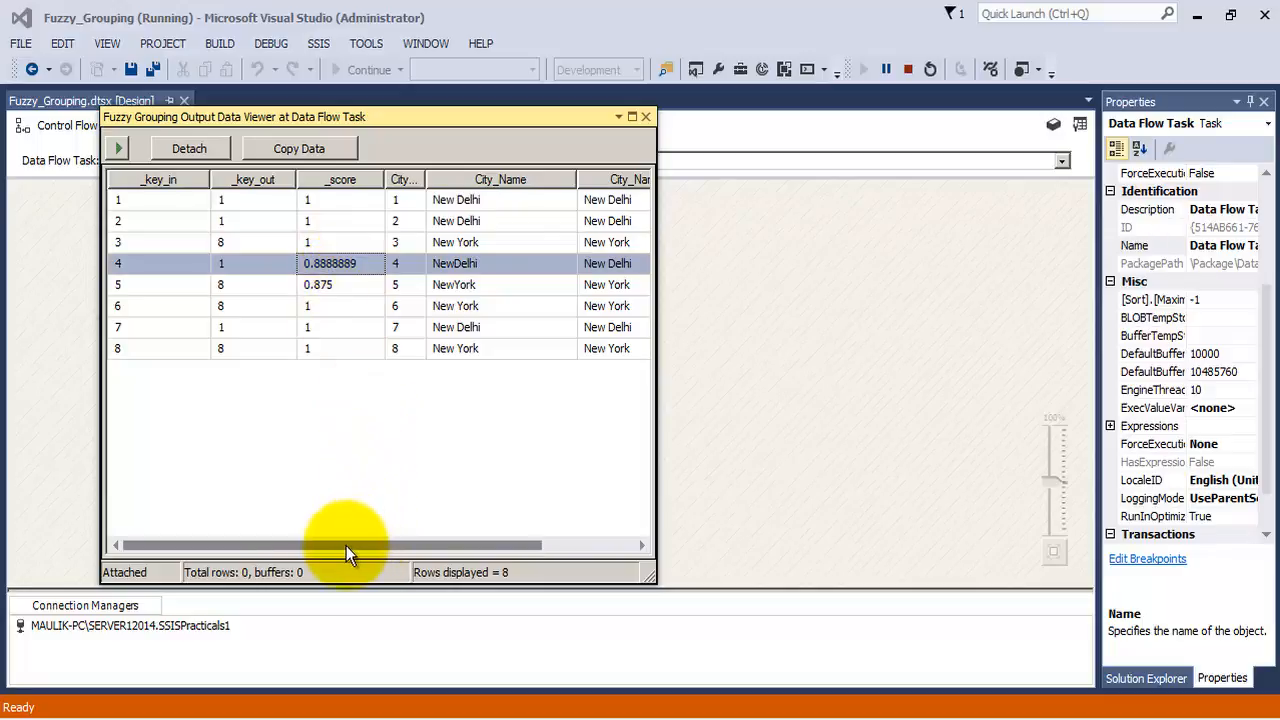
# Step: Widen the data viewer window to check the city name similarity column, and close the viewer
pyautogui.moveTo(346, 546); pyautogui.dragTo(486, 558)
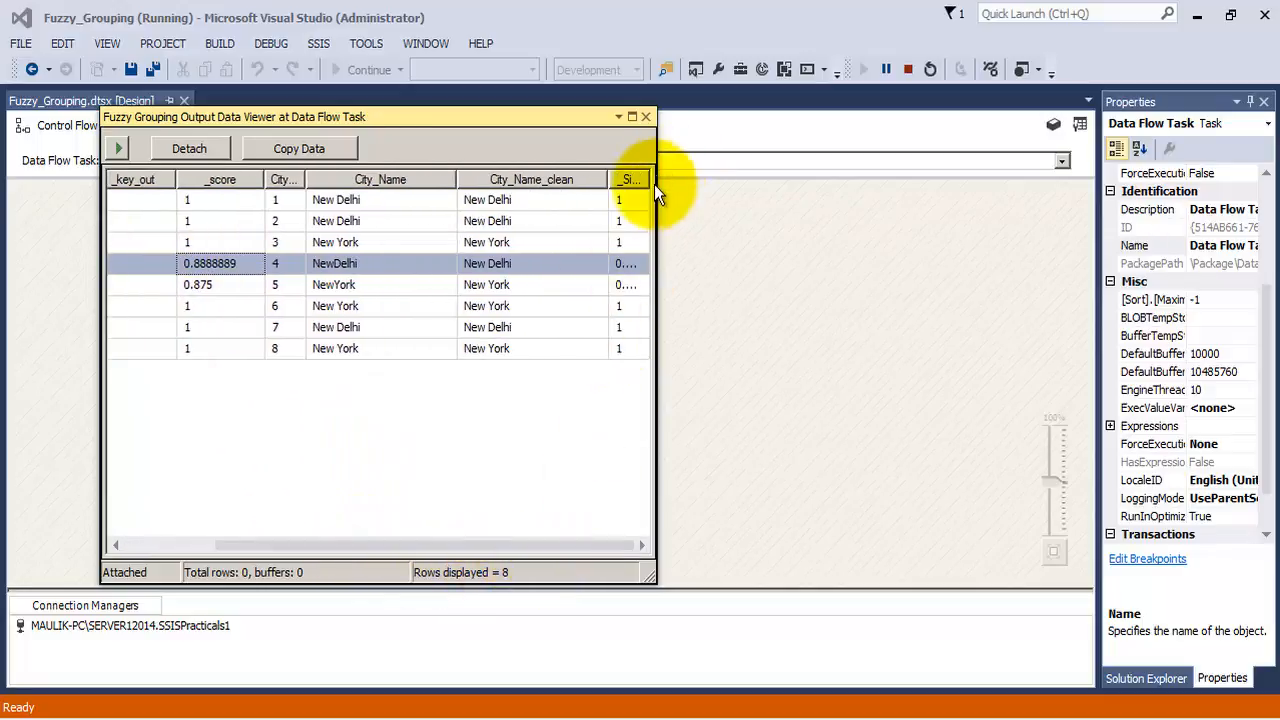
pyautogui.moveTo(660, 195); pyautogui.dragTo(804, 200)
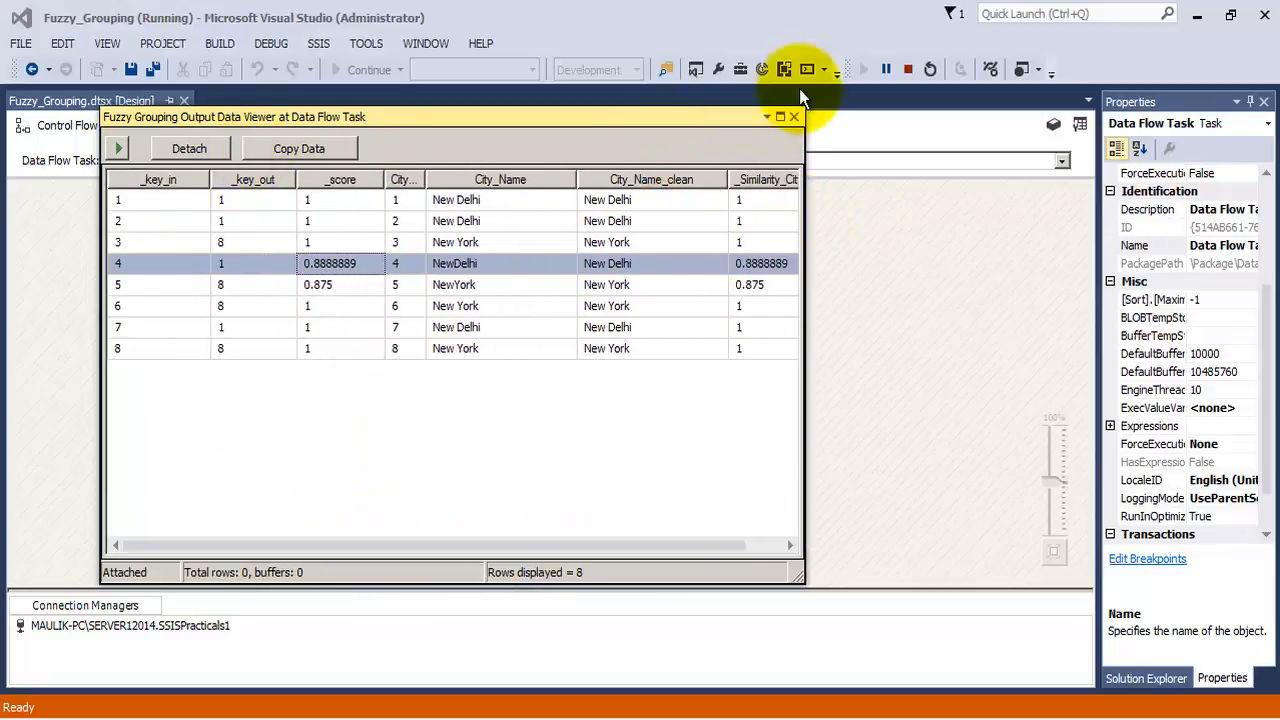
pyautogui.click(794, 117)
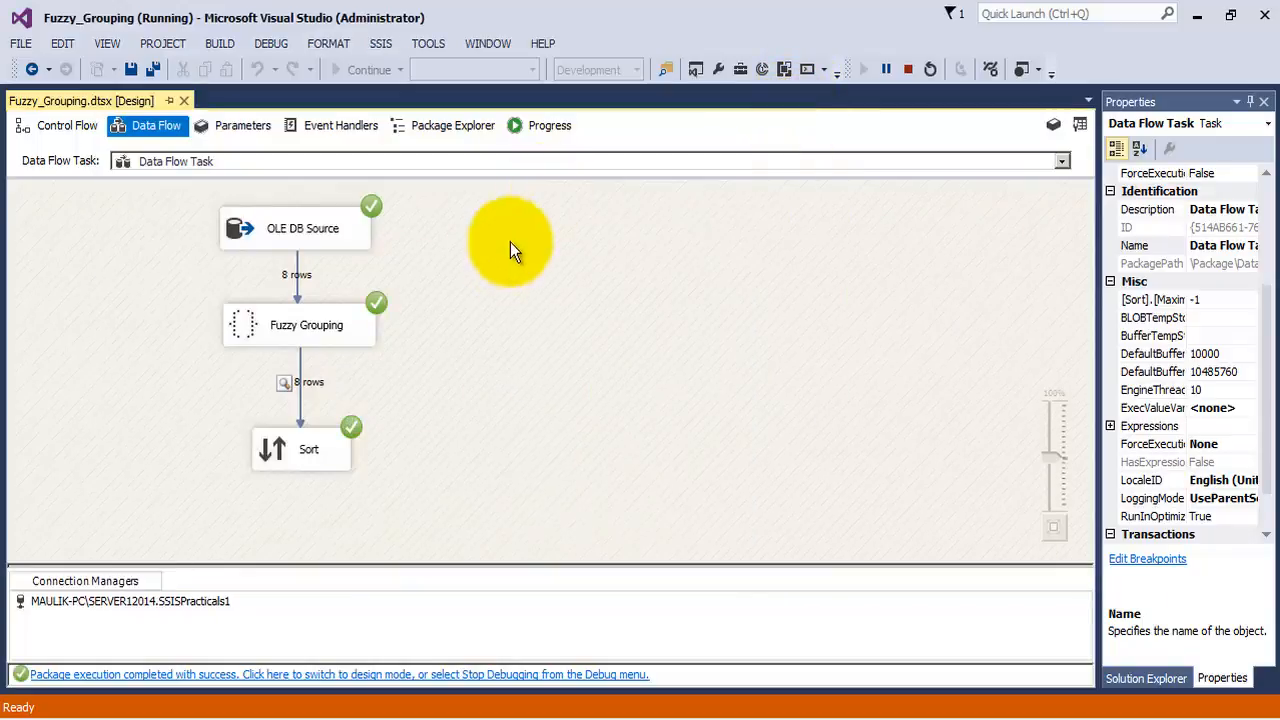